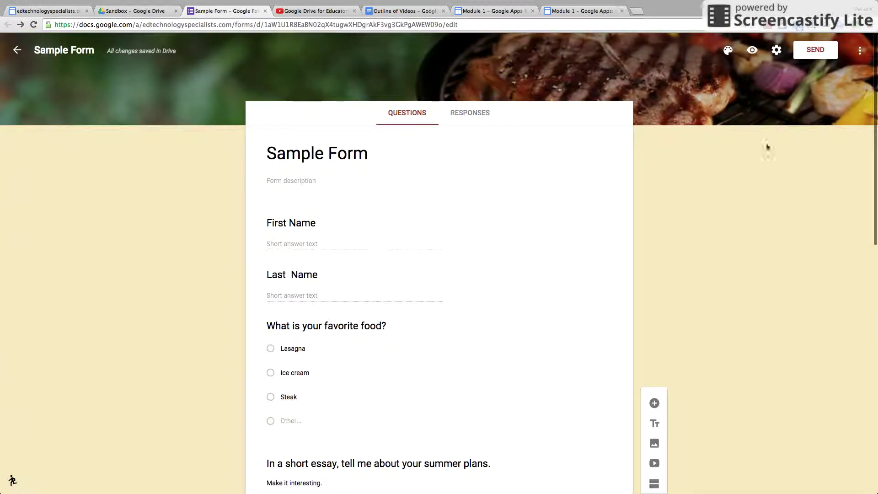
Examine the who-can-respond choices in the form's settings and leave the settings without saving
left_click(777, 50)
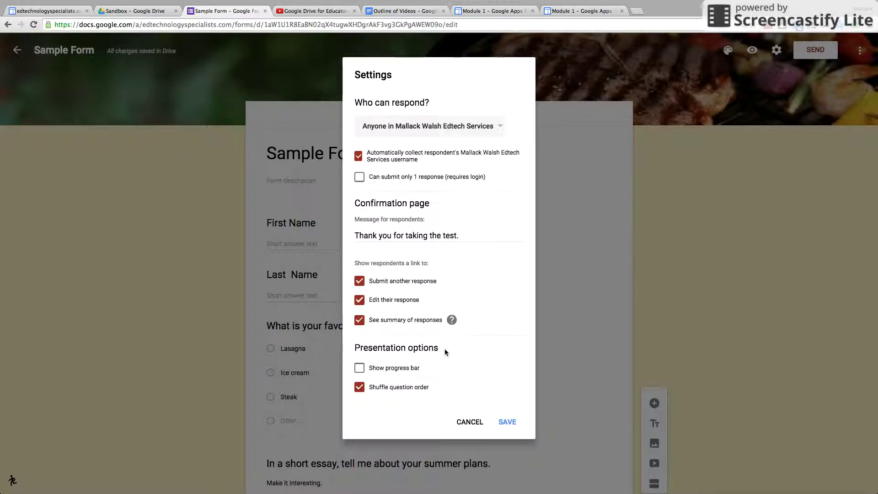
left_click(492, 132)
left_click(442, 112)
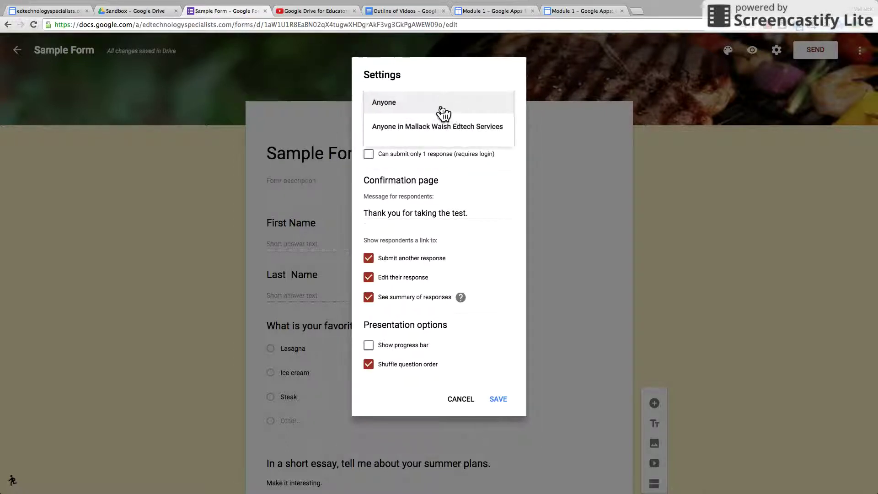
left_click(474, 400)
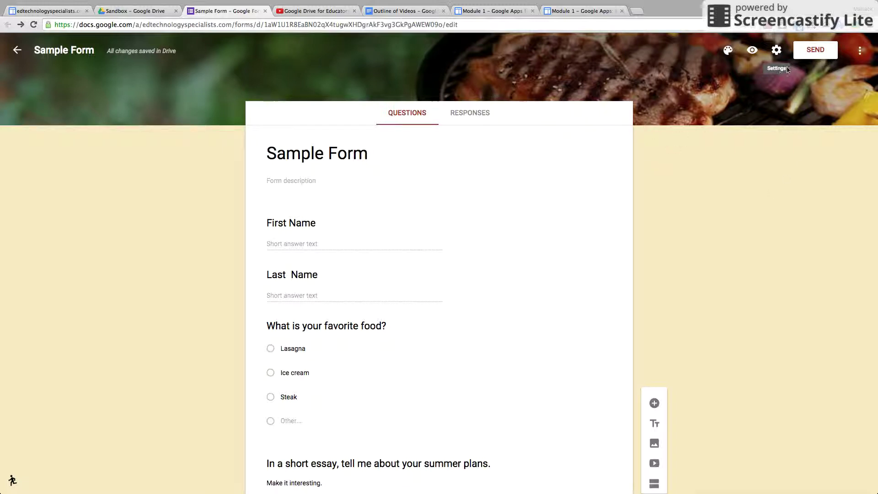
Open the form's sending options and set who can respond to Anyone in Mallack Walsh Edtech Services
left_click(814, 50)
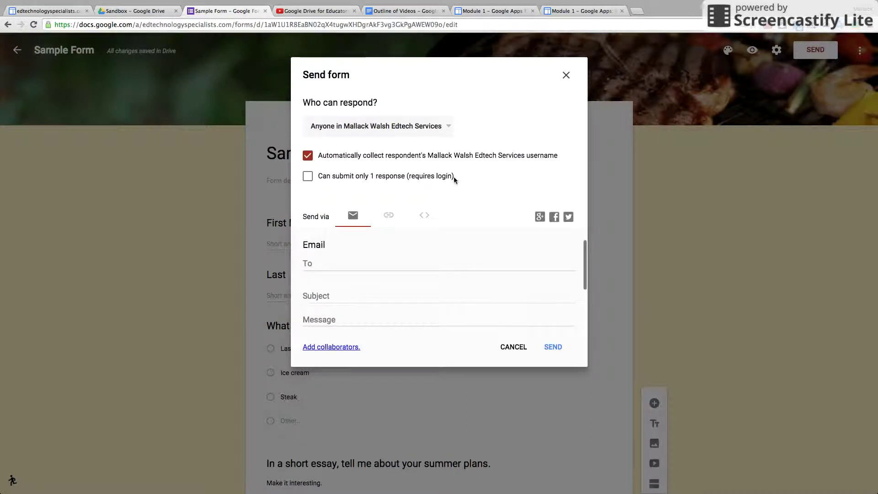
left_click(448, 131)
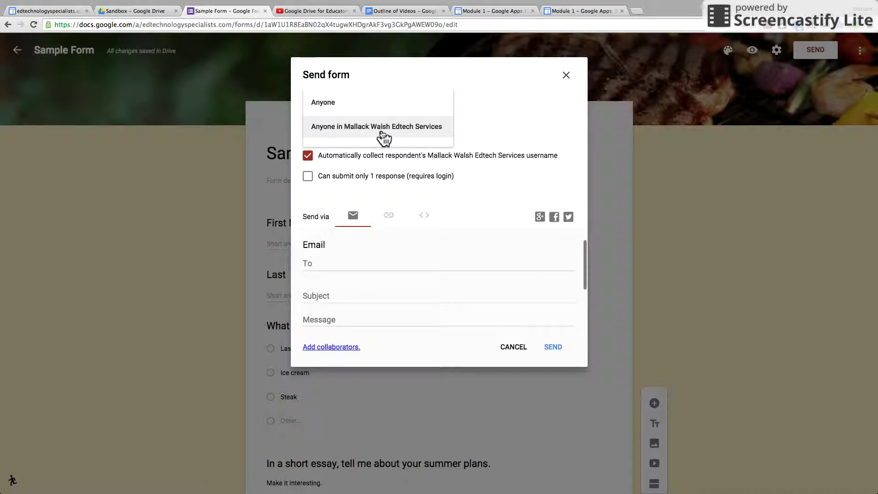
left_click(406, 137)
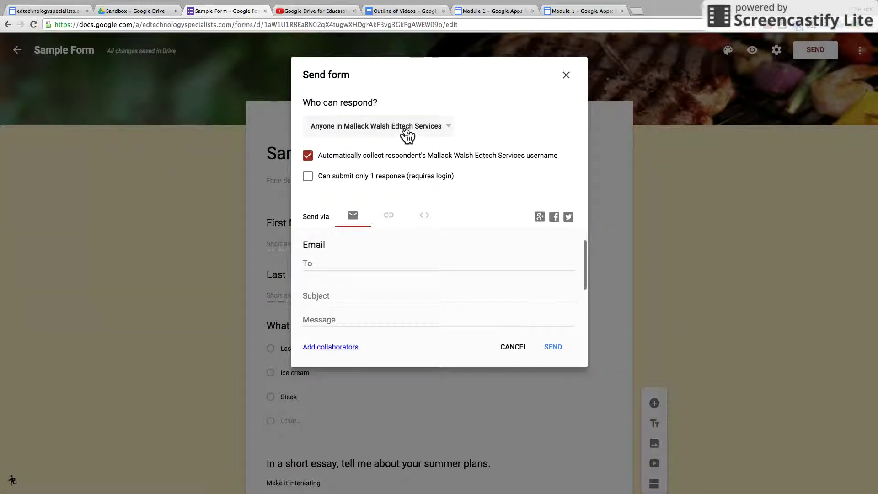
Limit respondents to one submission with login required, leaving automatic username collection enabled
left_click(308, 177)
left_click(308, 177)
left_click(308, 156)
left_click(308, 156)
left_click(308, 176)
Add two suggested contacts' email addresses as recipients of the form invitation
left_click(345, 262)
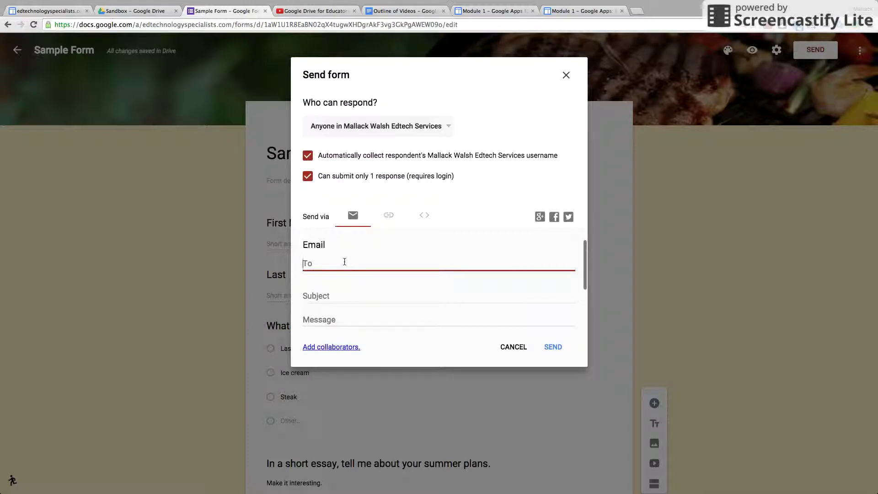
type("mw")
key("BackSpace")
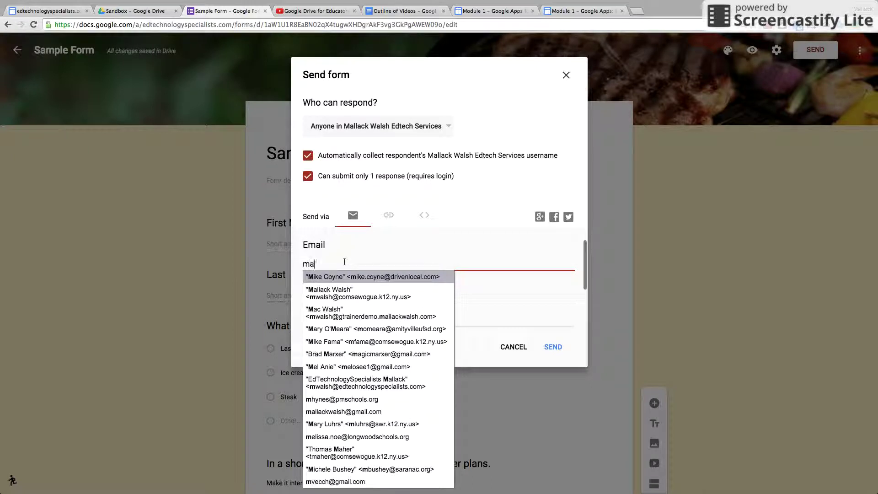
type("all")
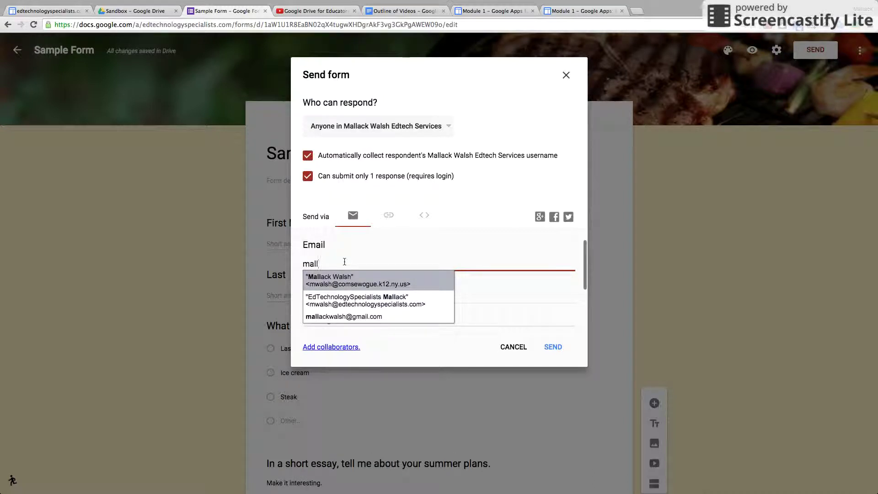
left_click(366, 316)
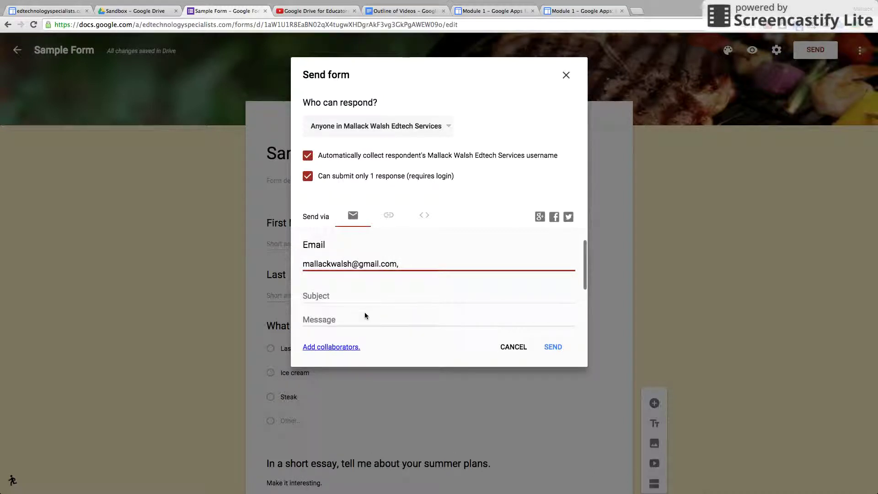
type("mw")
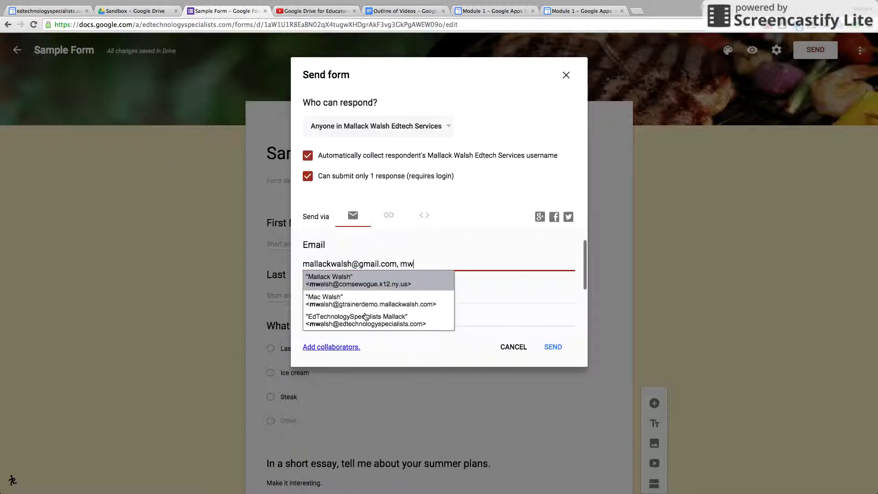
left_click(363, 278)
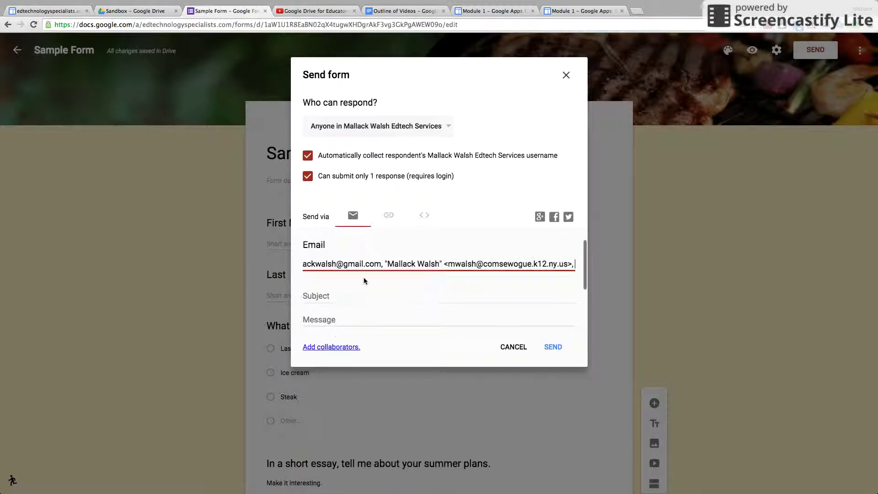
Give the form email the subject "Fill out this form" and the message "please fill out the form."
left_click(343, 292)
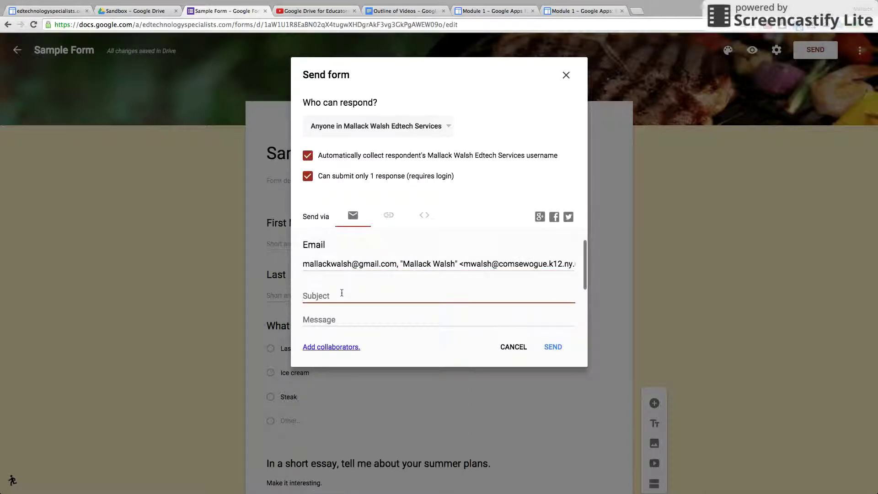
type("Fill out this form")
left_click(412, 316)
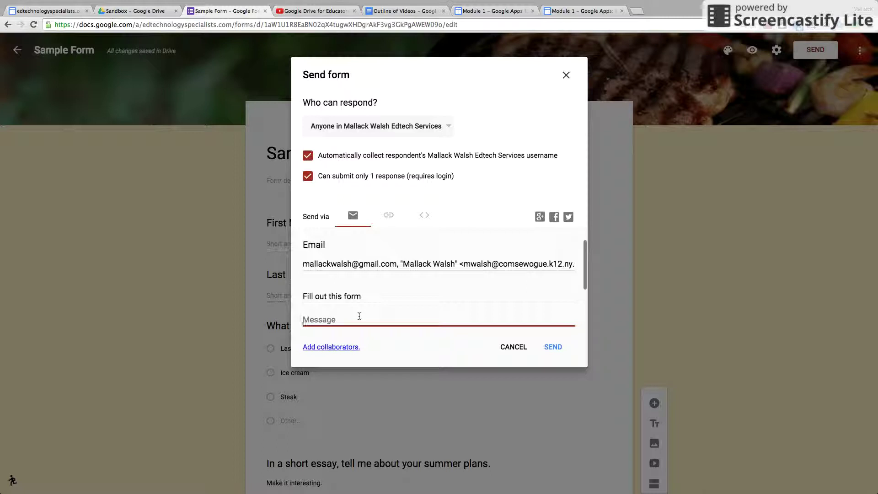
type("please fill out the form.")
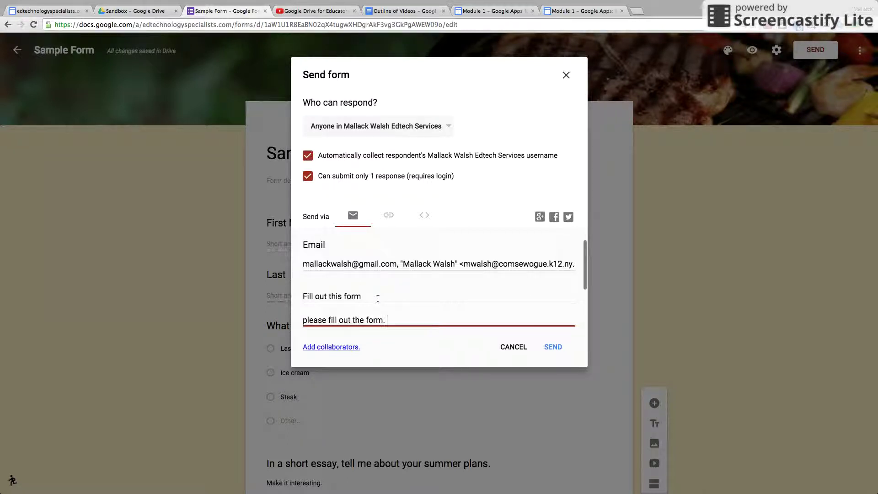
Clear all recipients from the form email
triple_click(425, 263)
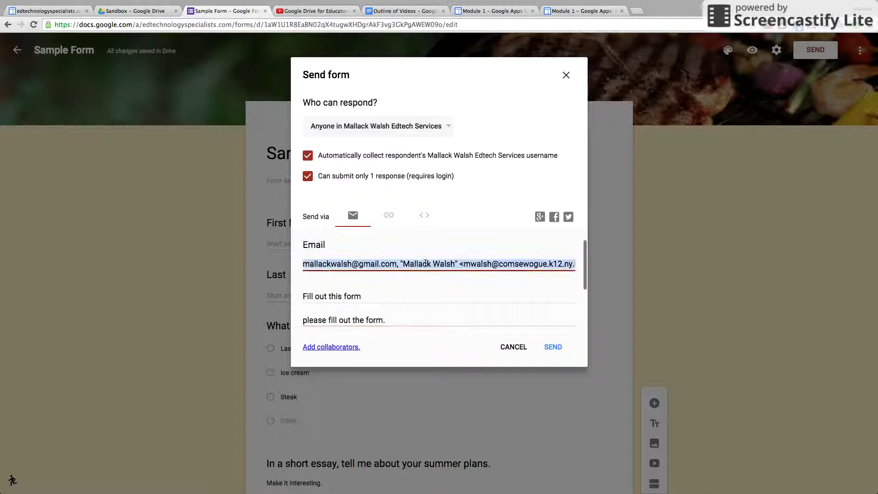
key("BackSpace")
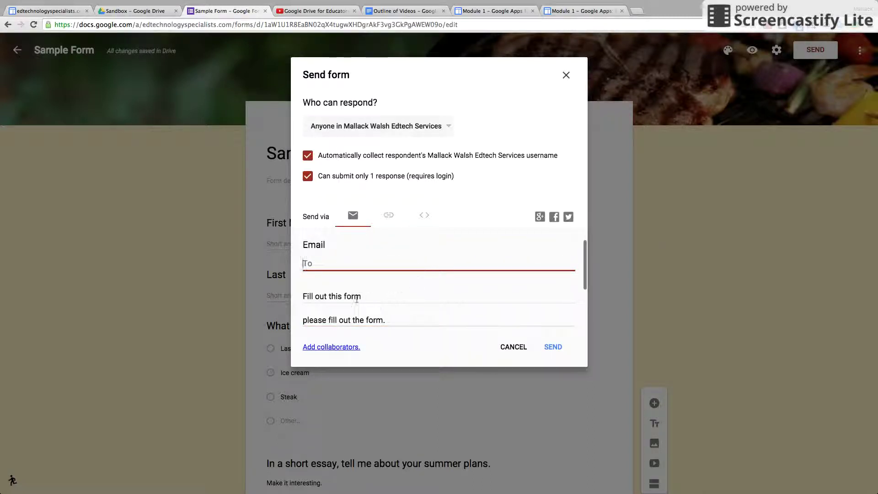
Switch to sharing the form by link, shorten its URL, and copy the short link
left_click(389, 218)
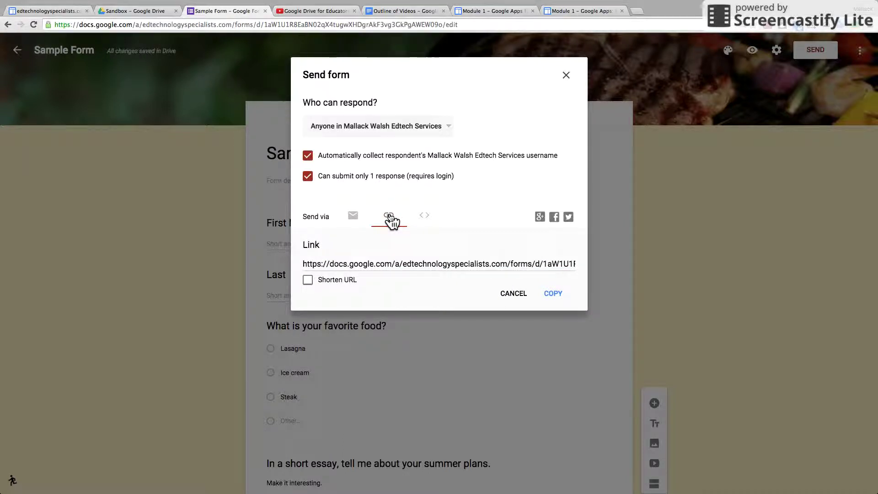
left_click(404, 265)
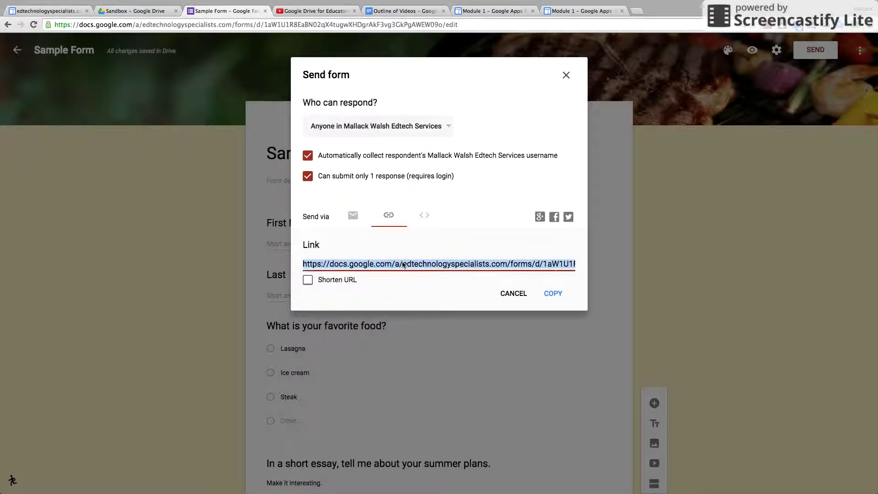
left_click(308, 281)
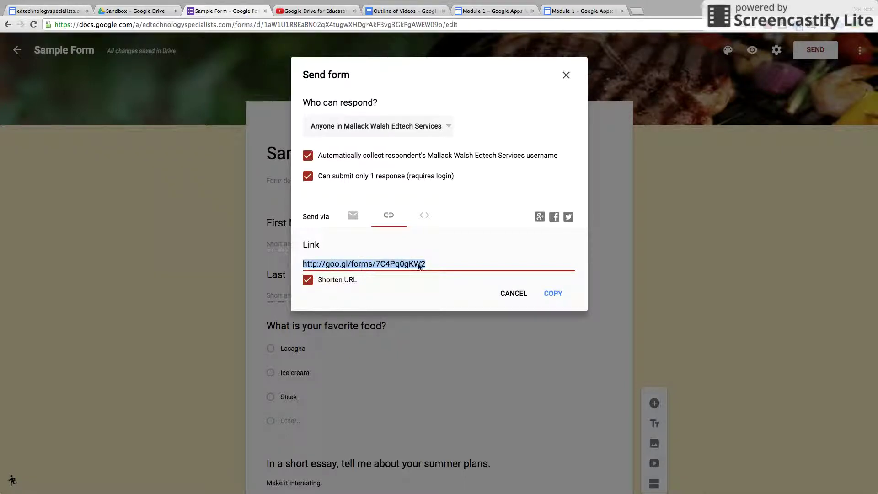
left_click(553, 295)
left_click(552, 295)
Test the copied short link in a new browser tab, look over the live form, and return to the form editor
left_click(636, 11)
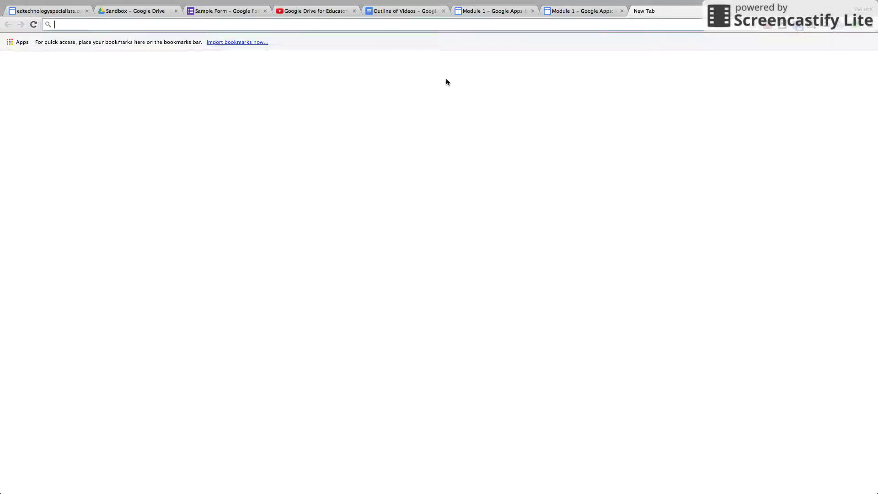
left_click(363, 186)
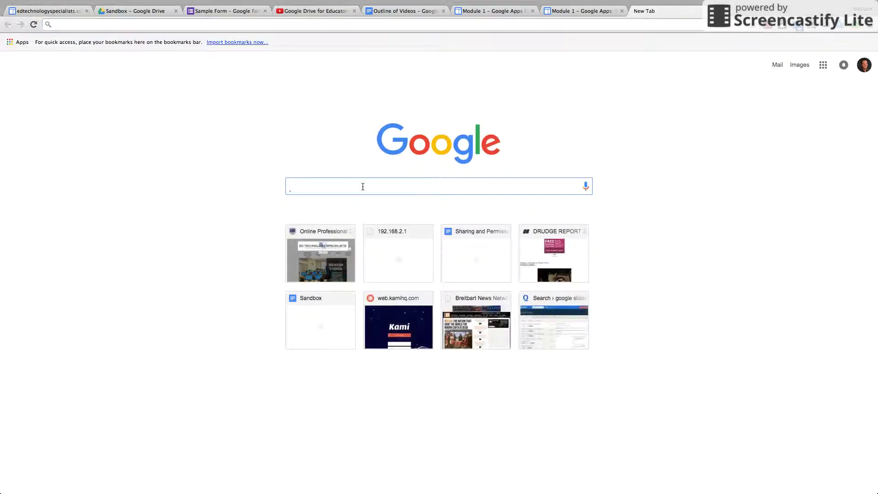
key("super+v")
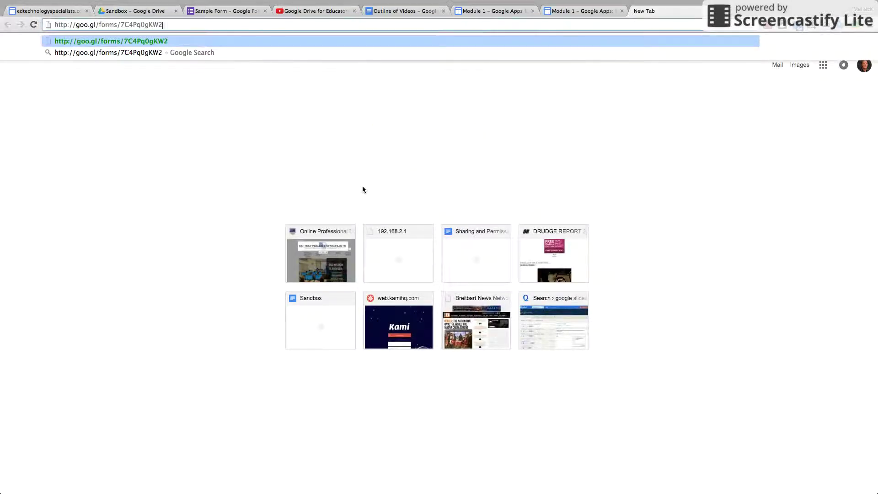
key("Return")
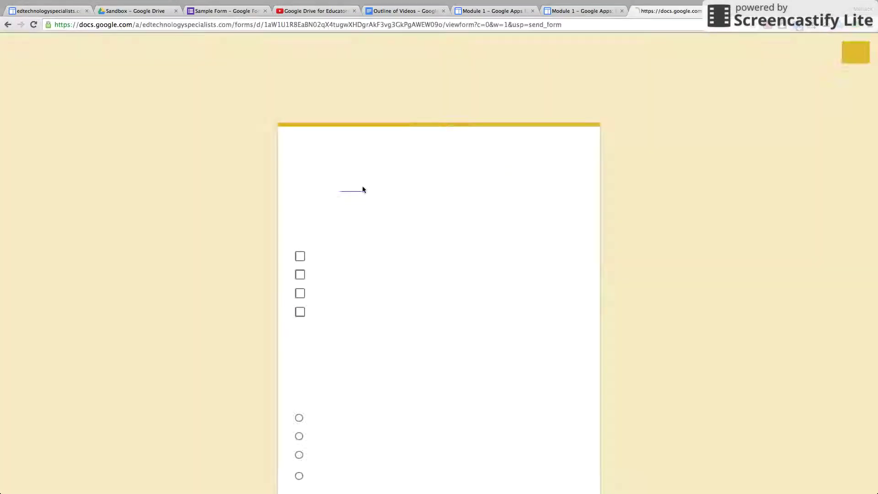
scroll(501, 254, "down", 5)
scroll(501, 254, "up", 5)
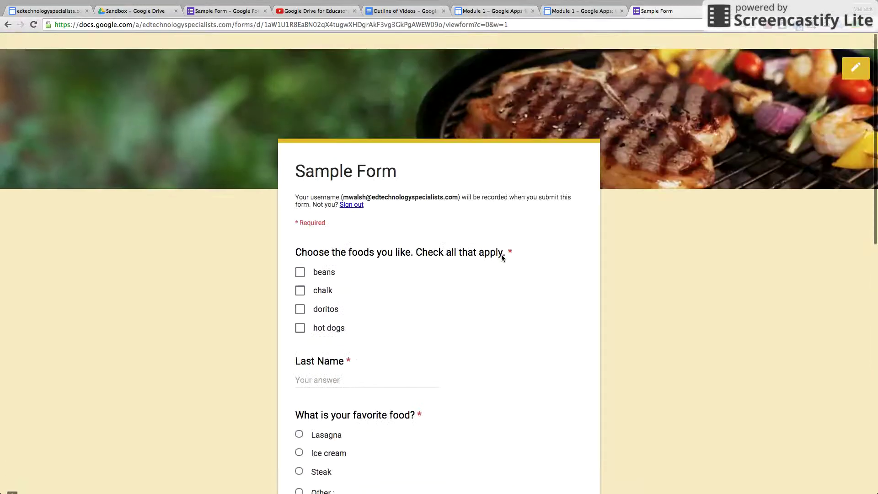
key("super+w")
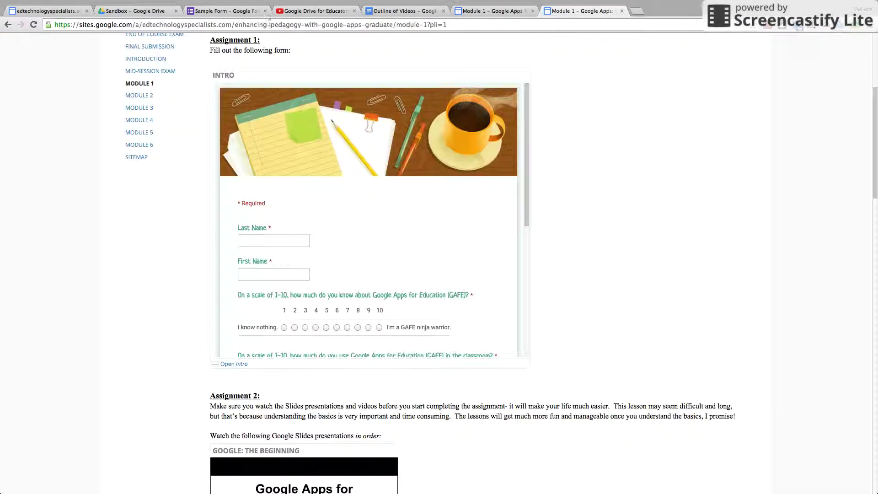
left_click(236, 11)
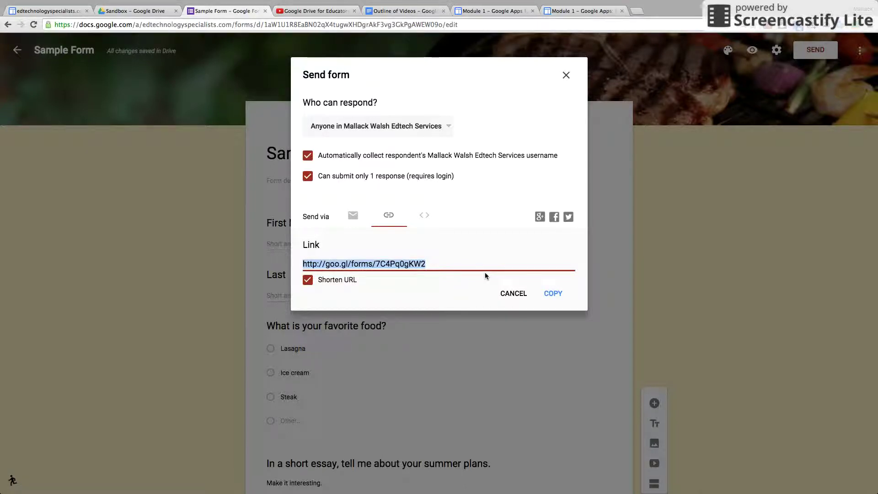
Show the form's embed HTML and examine the example form embedded on the Google Apps for Education site's Module 1 page
left_click(424, 219)
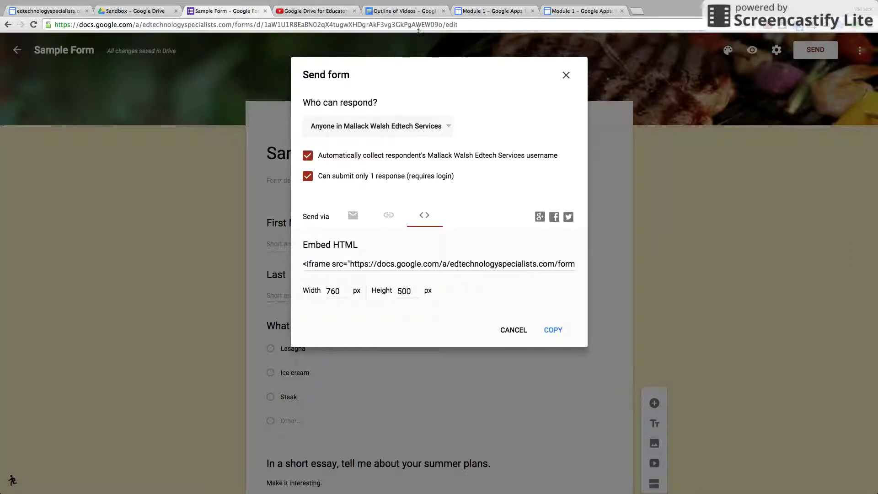
left_click(471, 11)
scroll(641, 352, "down", 3)
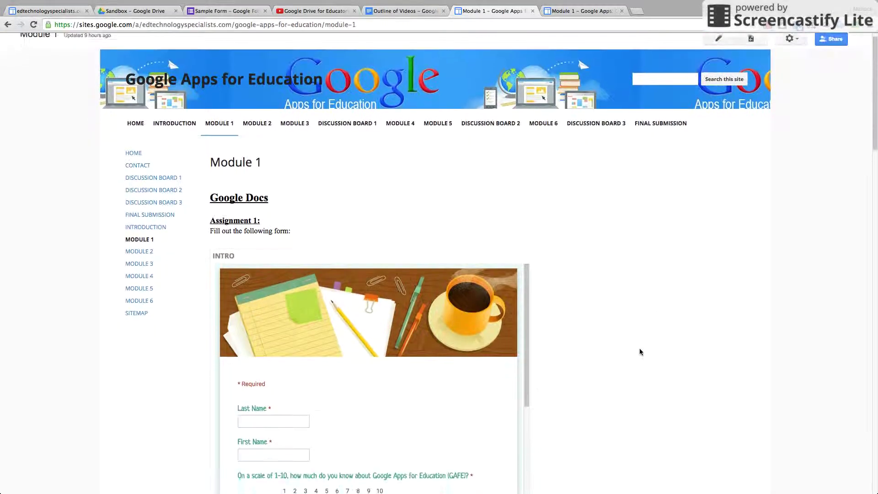
scroll(640, 352, "down", 3)
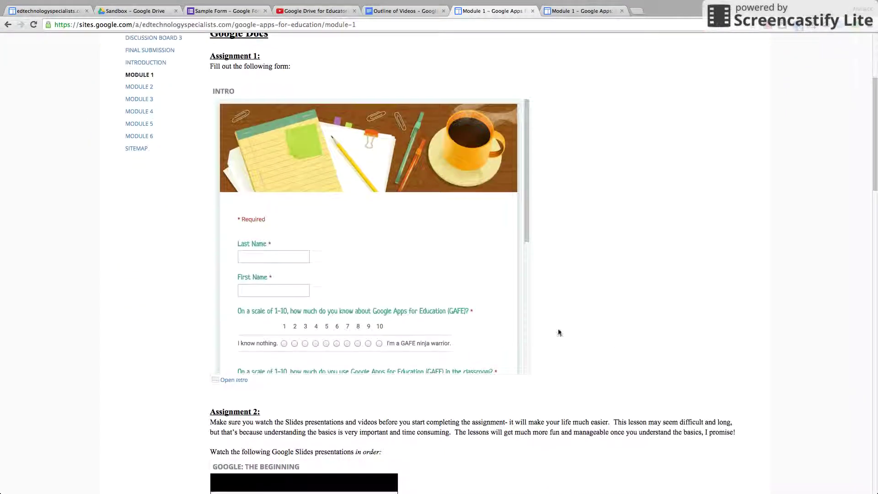
scroll(411, 240, "down", 5)
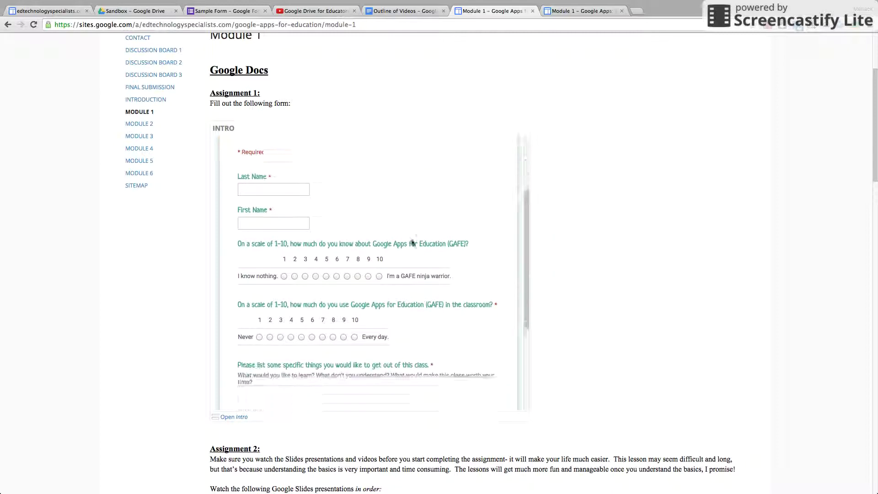
scroll(411, 241, "down", 2)
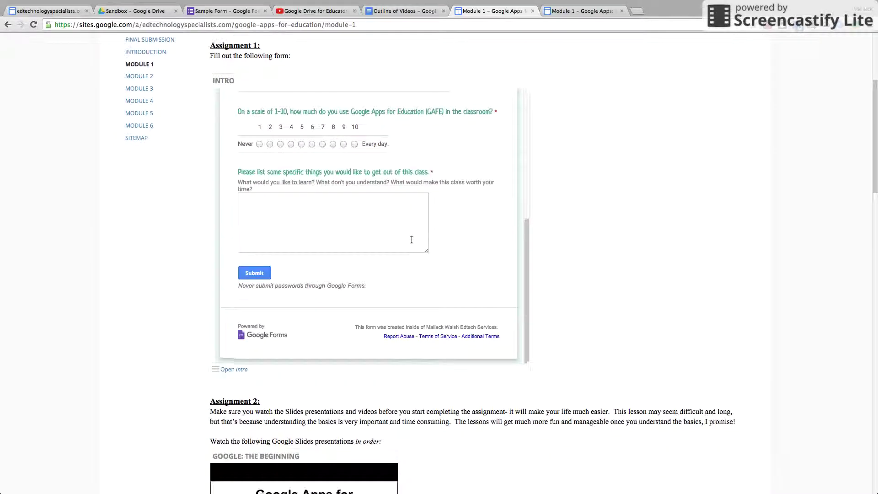
scroll(412, 240, "up", 5)
scroll(411, 239, "up", 4)
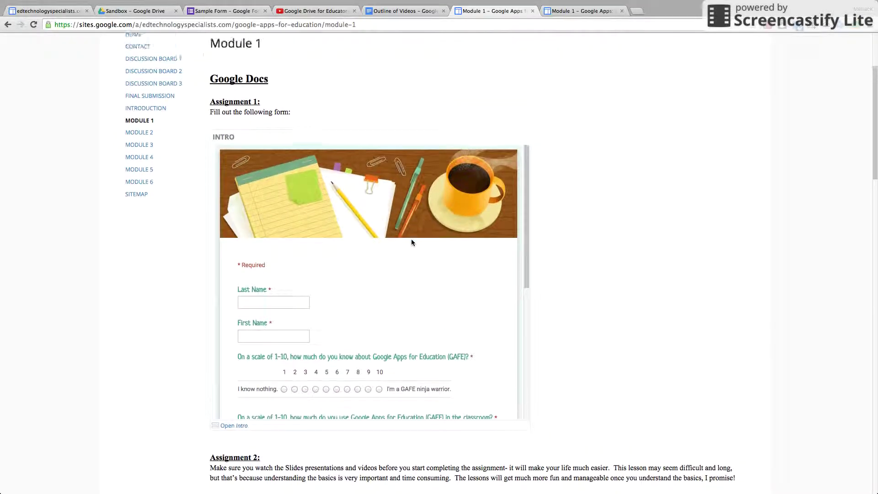
Return to the Sample Form editor and show the options for sending the form by email
left_click(245, 18)
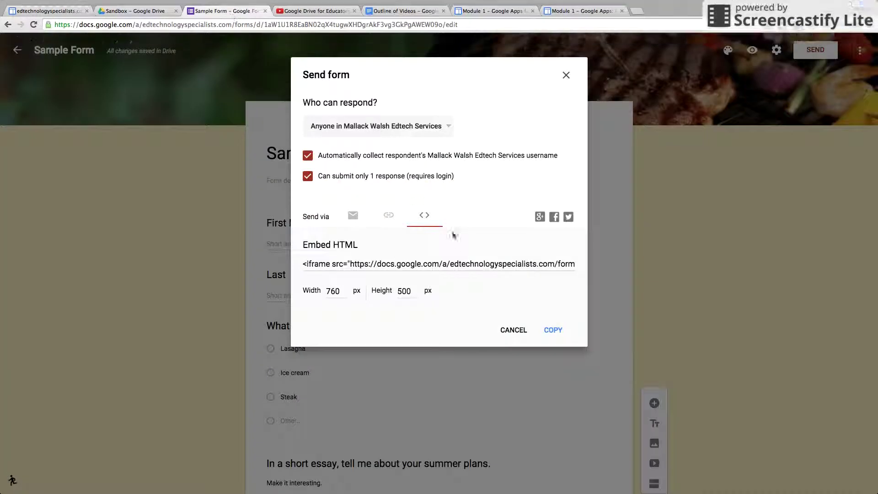
left_click(351, 219)
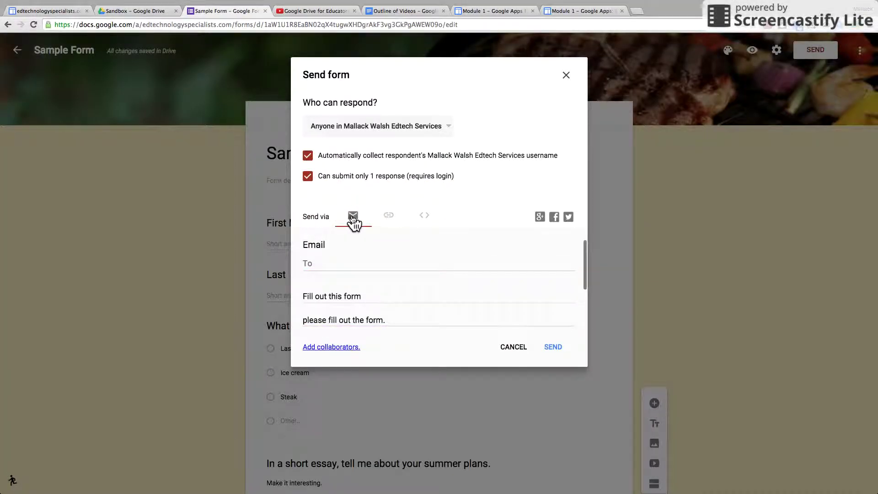
Show the form's short link and embed HTML, and view the example form embedded on the site's Module 1 page
left_click(388, 218)
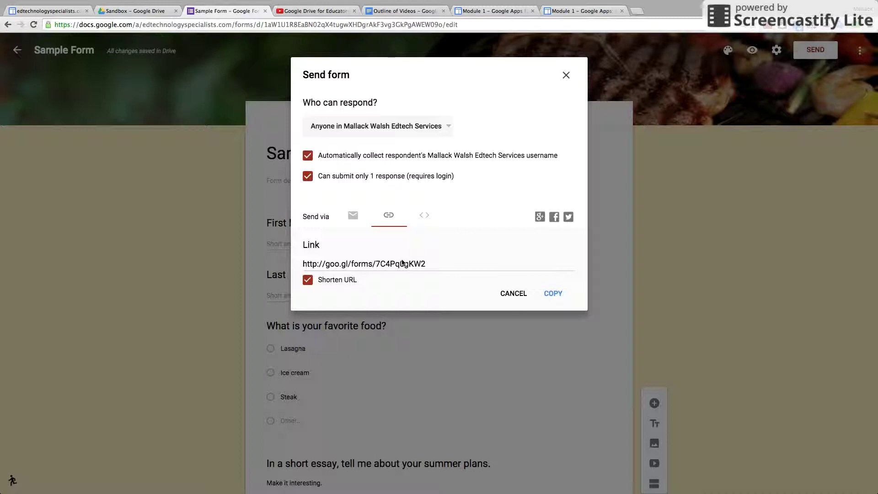
left_click(424, 217)
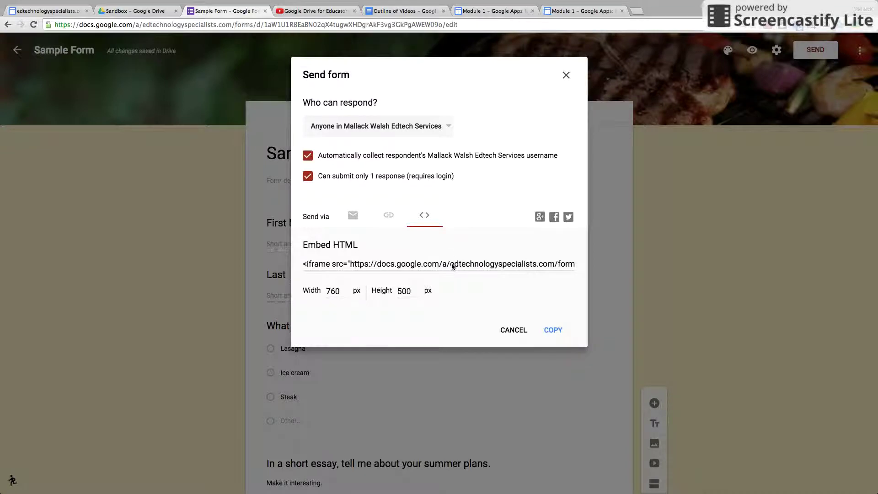
left_click(487, 10)
scroll(521, 127, "down", 4)
scroll(520, 128, "up", 7)
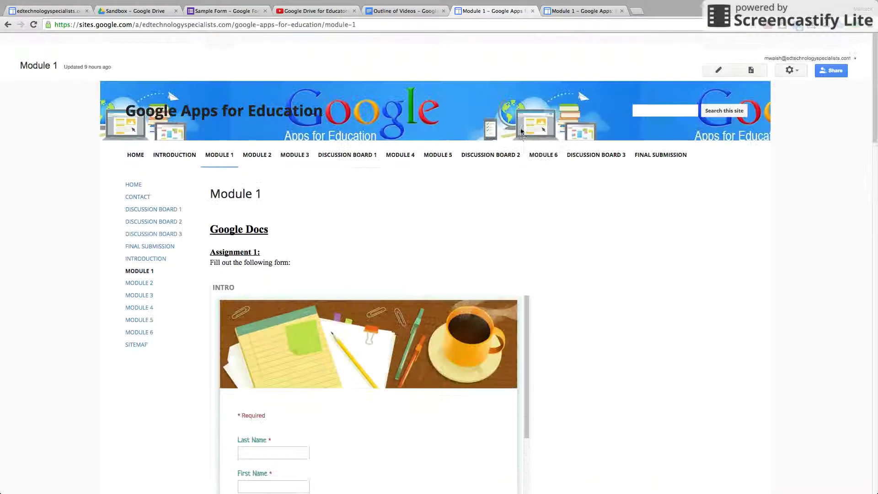
Edit the Module 1 page, show the Drive form picker for inserting a form, and discard the page edits
left_click(719, 54)
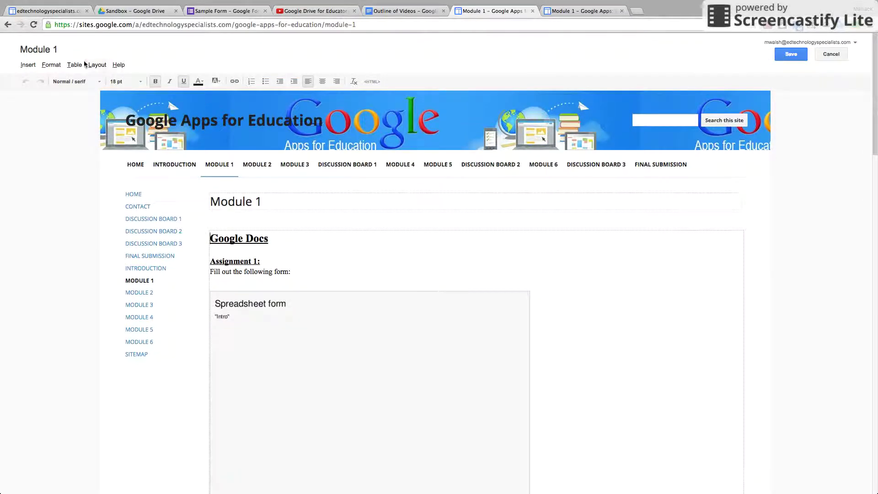
left_click(32, 67)
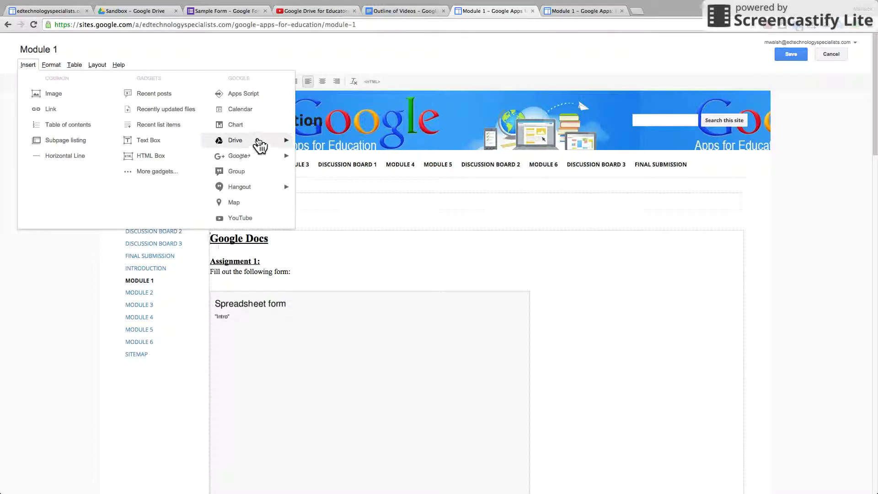
mouse_move(261, 143)
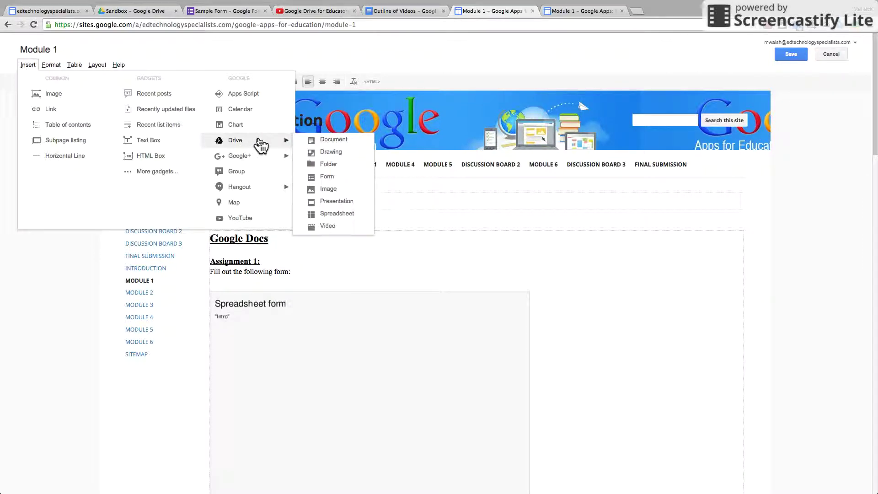
left_click(343, 176)
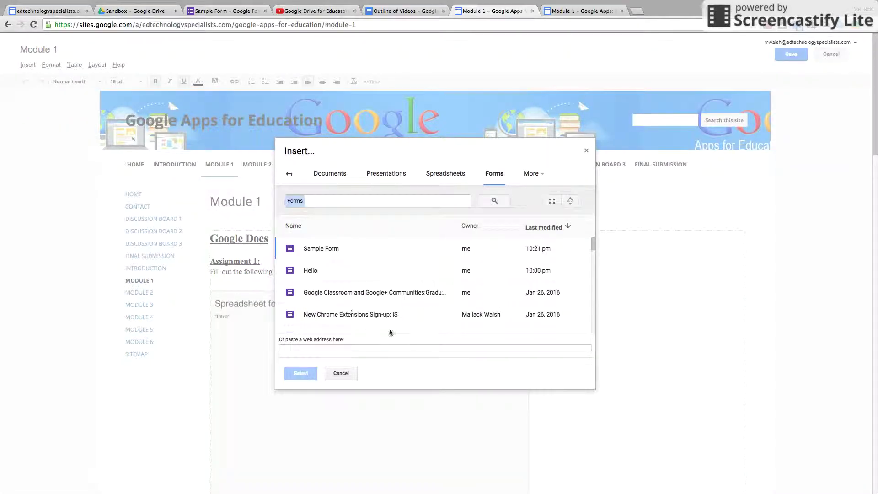
left_click(341, 373)
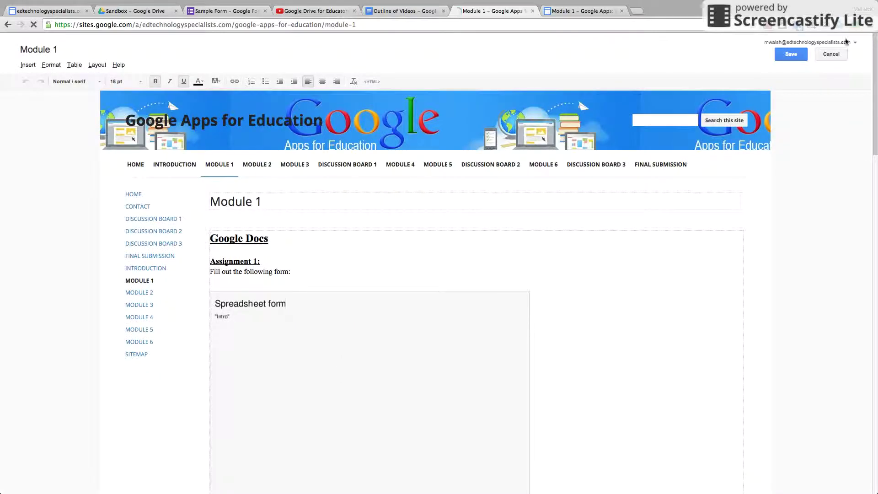
left_click(831, 54)
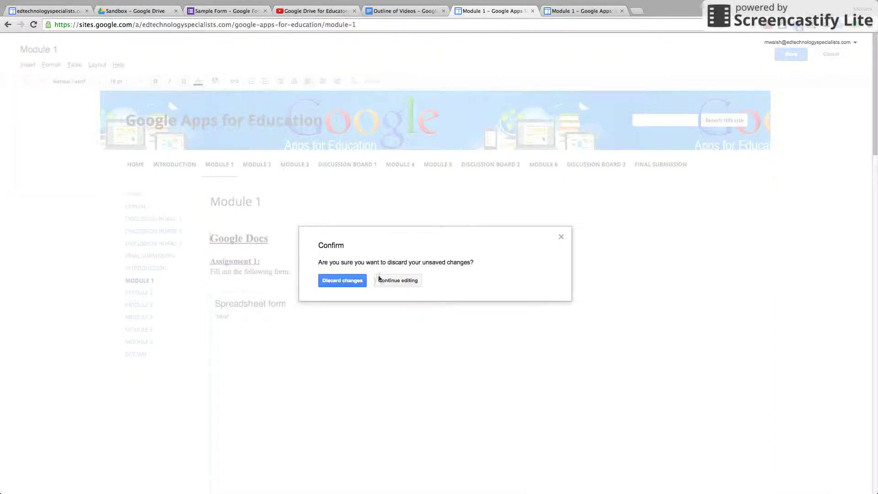
left_click(359, 282)
Return to the Sample Form editor, close the sending options, and open the summary of the form's responses
left_click(224, 11)
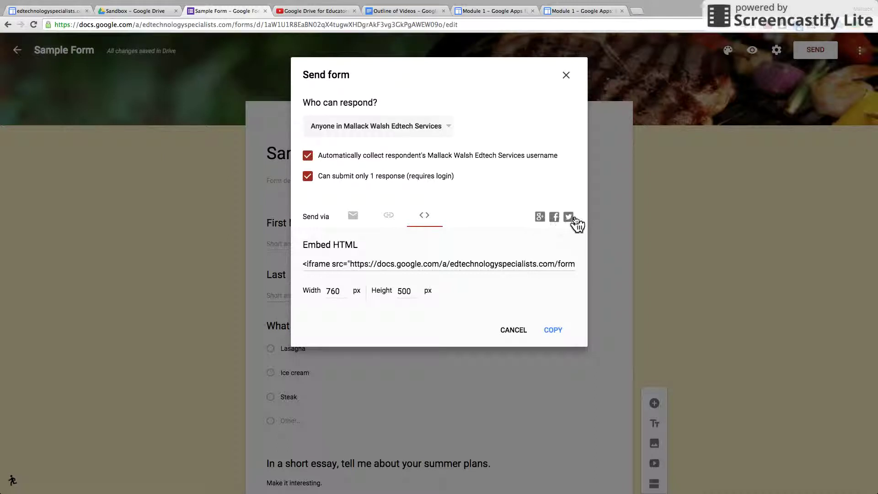
left_click(566, 75)
scroll(709, 300, "down", 3)
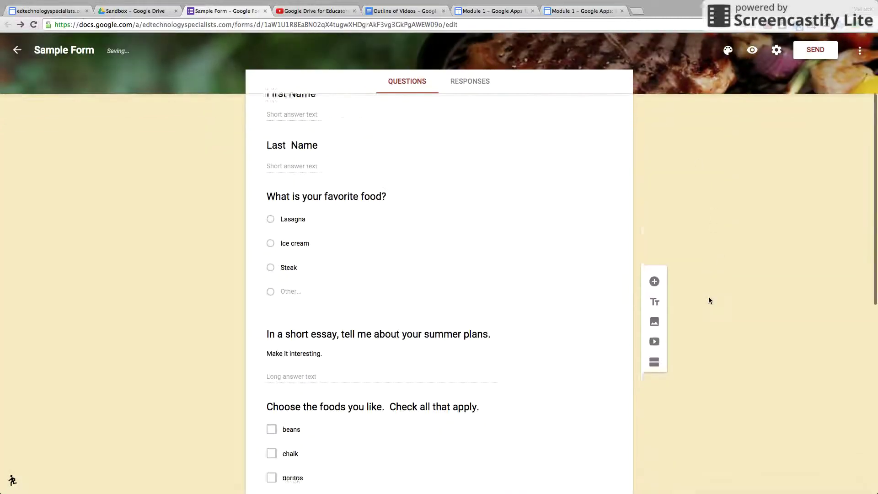
scroll(709, 300, "up", 3)
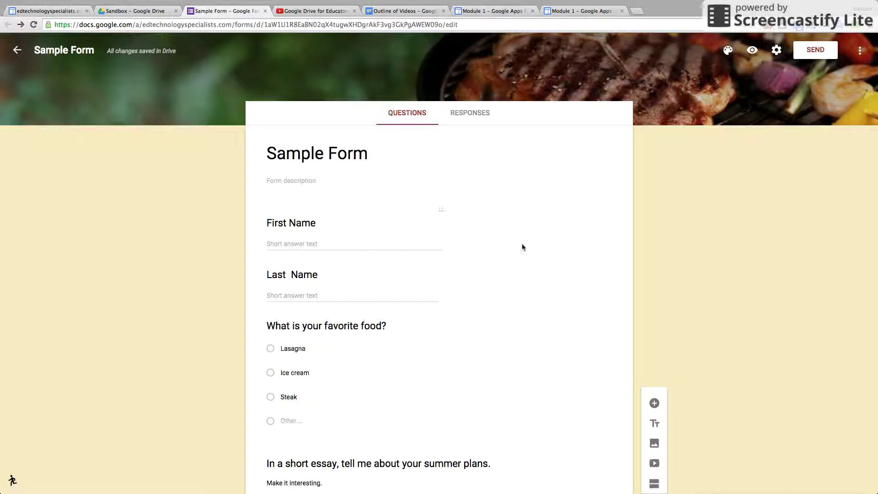
left_click(478, 113)
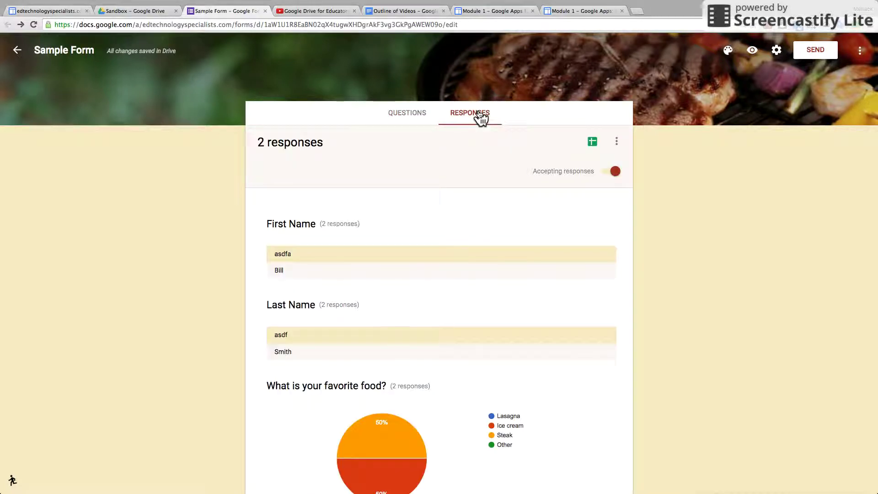
Stop the form from accepting responses and turn accepting responses back on
left_click(606, 177)
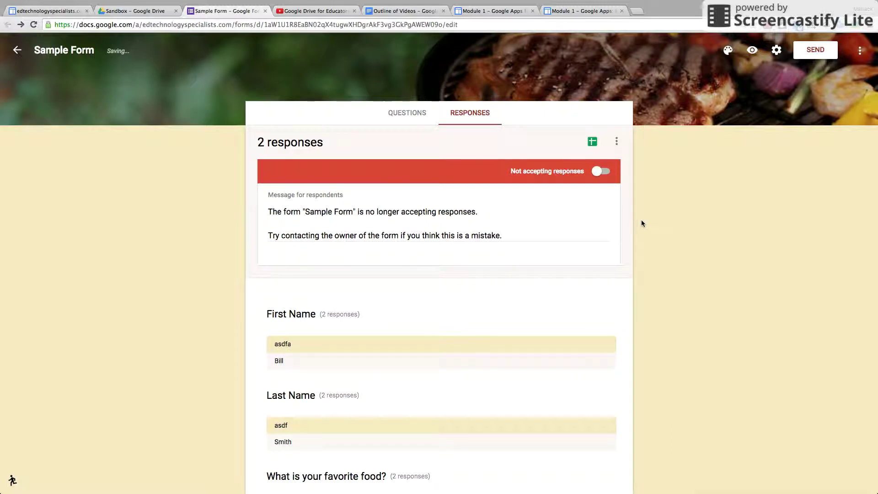
left_click(604, 172)
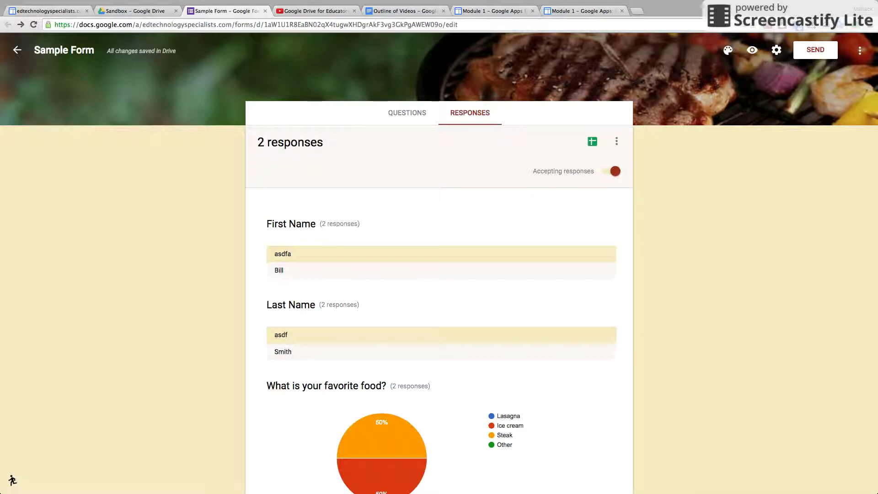
left_click(776, 50)
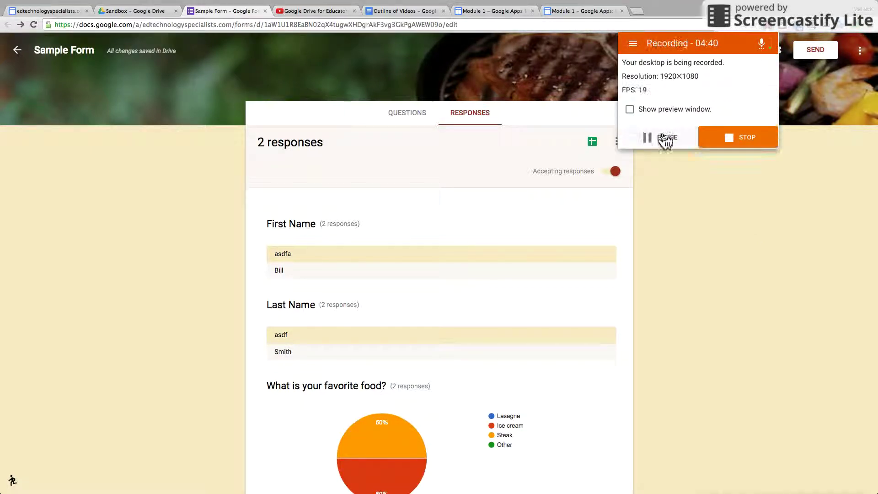
left_click(665, 287)
Examine the response summary for every question, including the pie charts, essay answers, bar charts and food rating grid
scroll(665, 287, "down", 3)
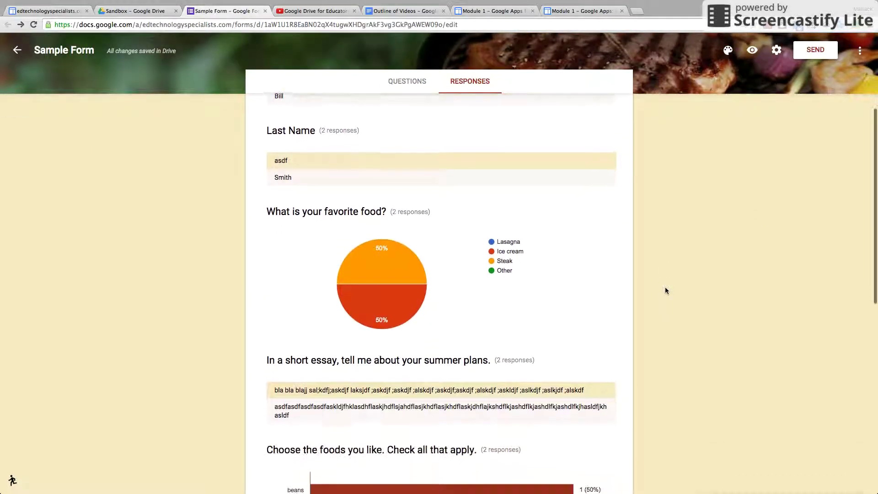
scroll(666, 290, "down", 1)
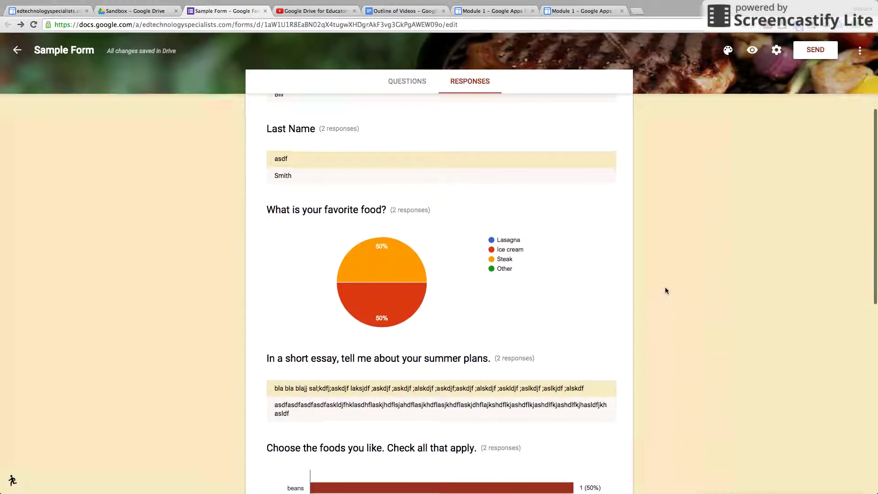
scroll(664, 287, "down", 1)
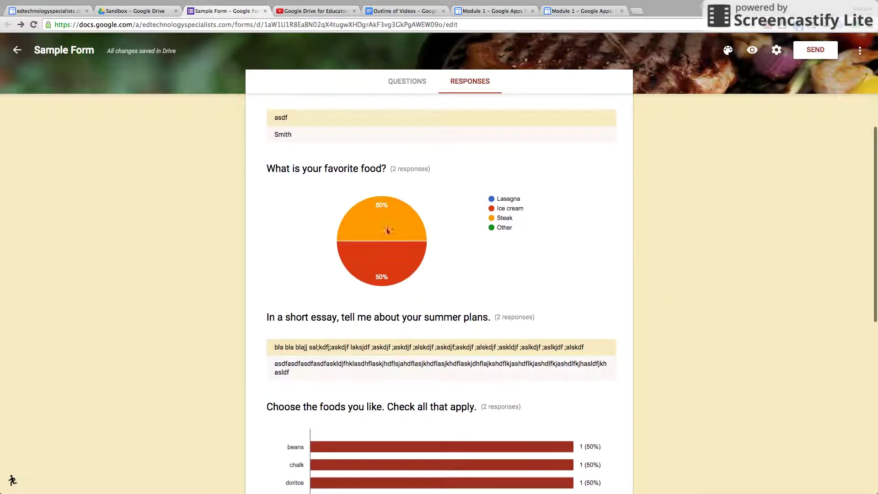
mouse_move(428, 249)
mouse_move(411, 220)
mouse_move(402, 259)
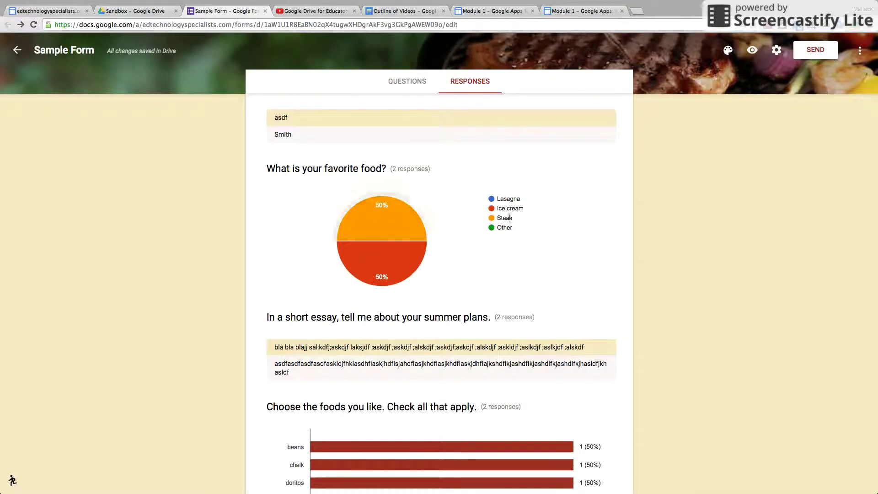
scroll(527, 291, "down", 3)
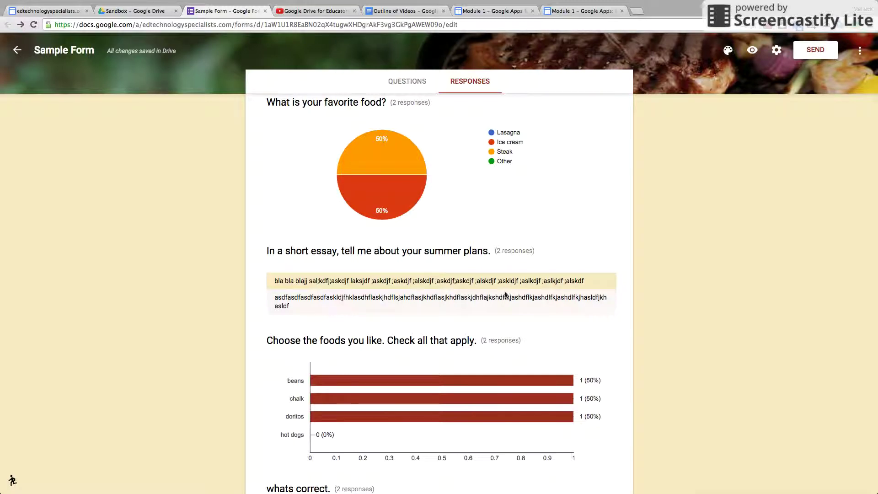
scroll(627, 418, "down", 3)
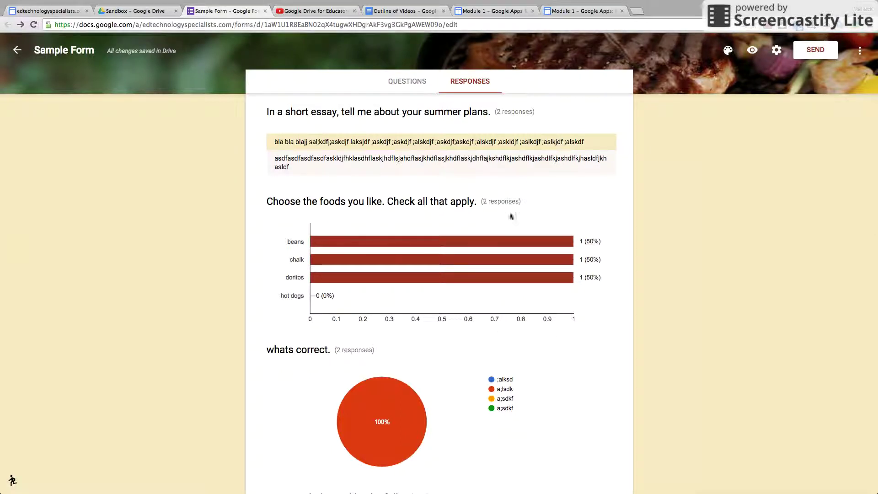
scroll(627, 420, "down", 3)
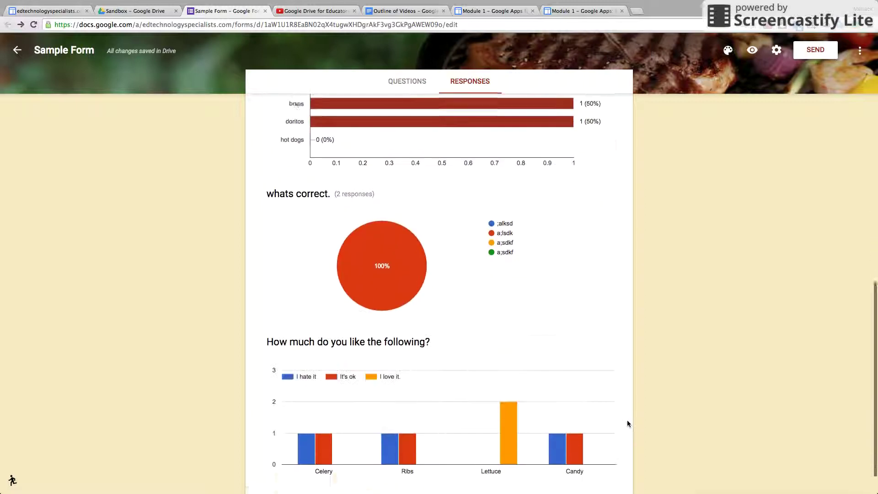
scroll(627, 424, "down", 1)
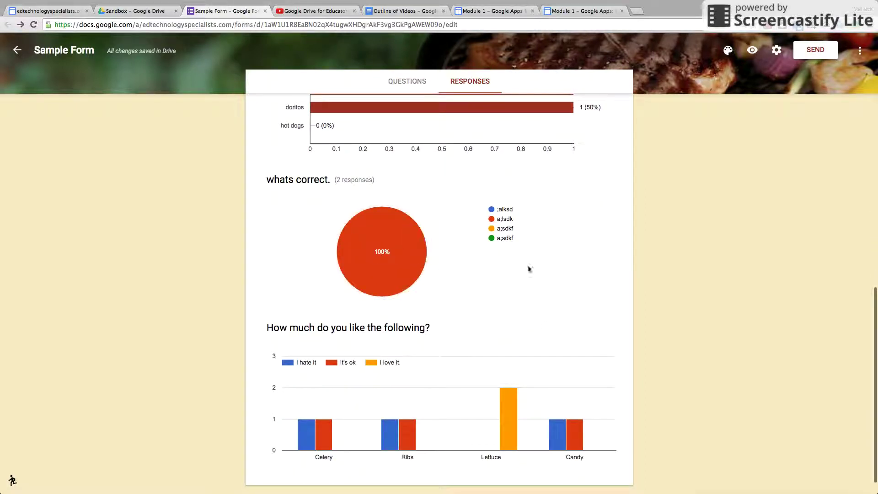
scroll(621, 378, "down", 1)
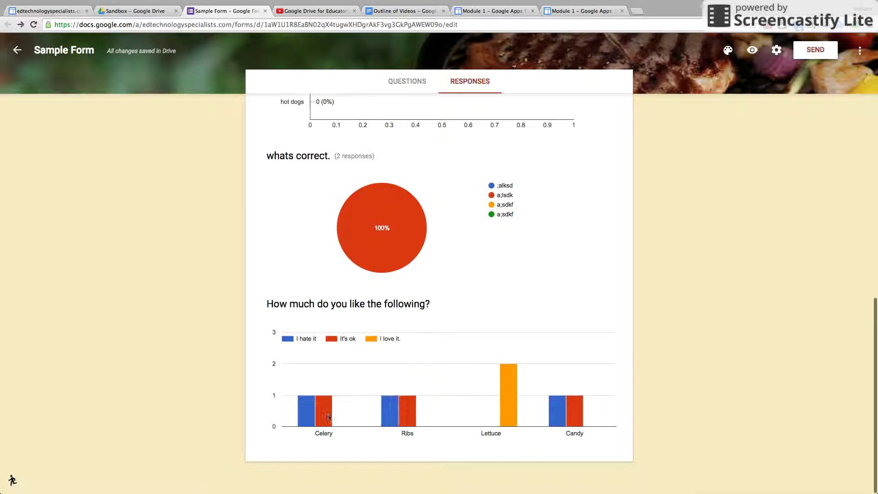
scroll(624, 364, "up", 15)
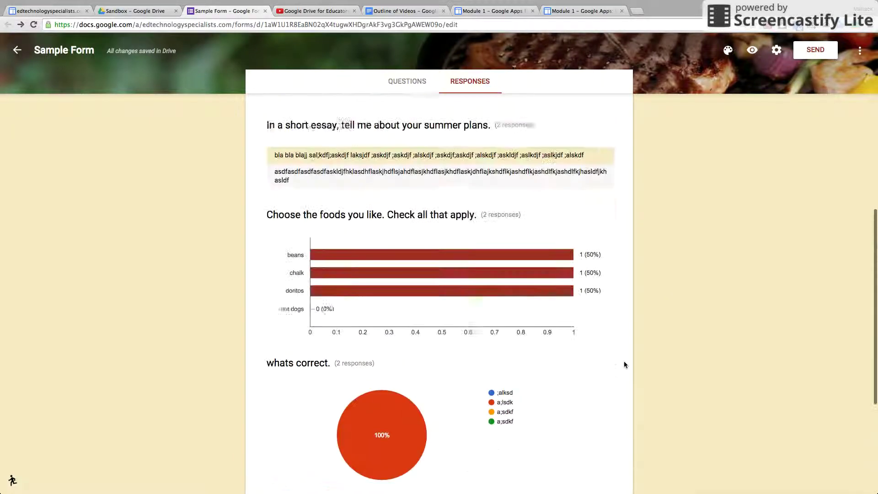
scroll(625, 364, "down", 12)
scroll(625, 364, "down", 3)
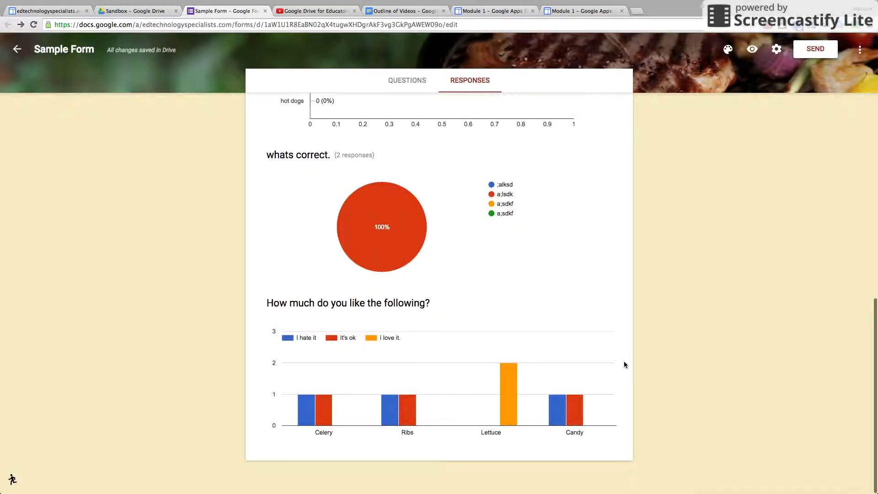
scroll(624, 365, "up", 11)
scroll(625, 365, "up", 2)
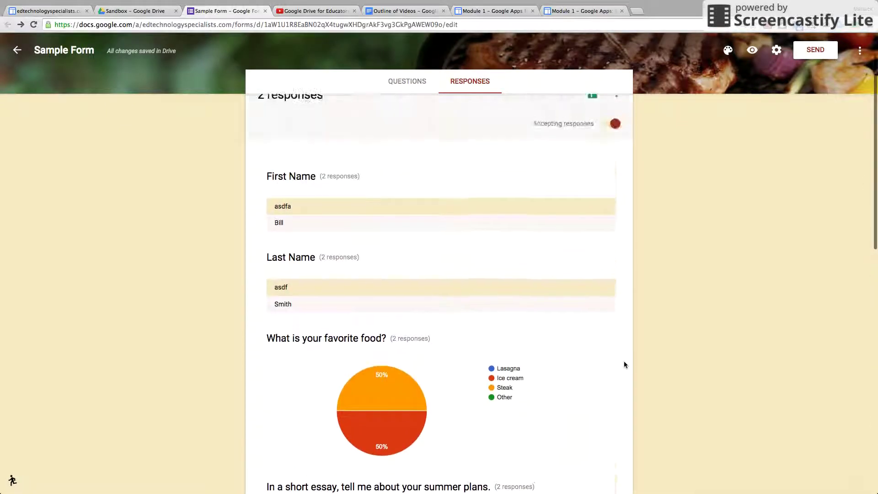
scroll(625, 365, "up", 3)
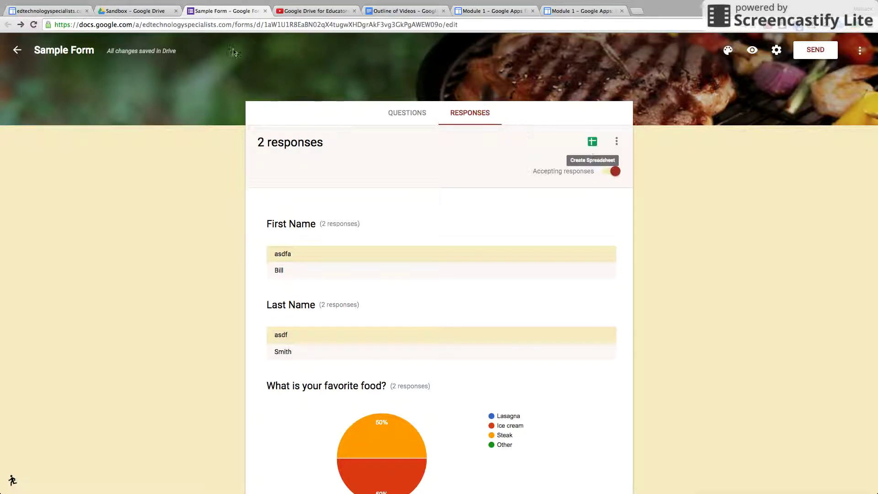
Check the Sandbox folder in Google Drive, and show the form's new and existing spreadsheet options as response destination without creating one
left_click(138, 12)
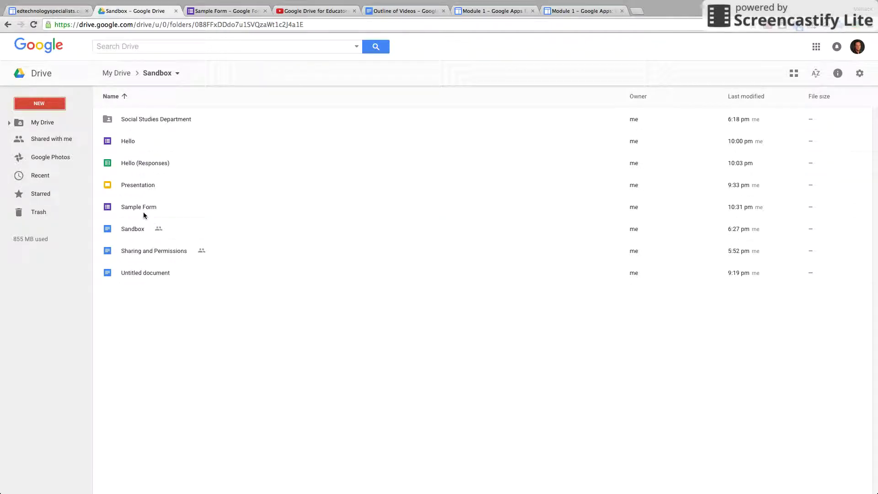
left_click(215, 12)
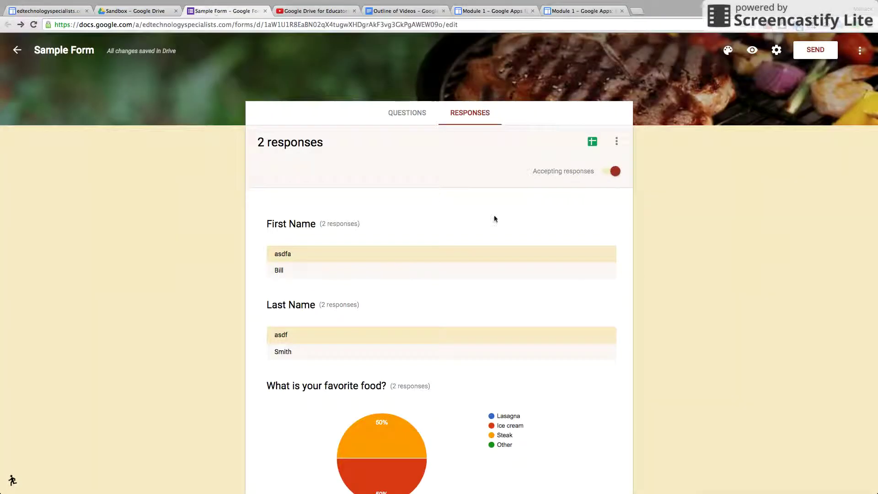
left_click(593, 142)
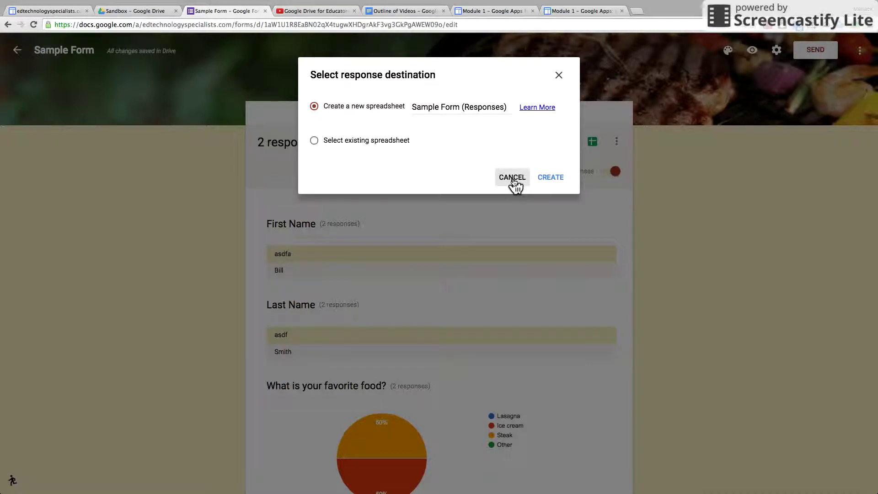
left_click(314, 140)
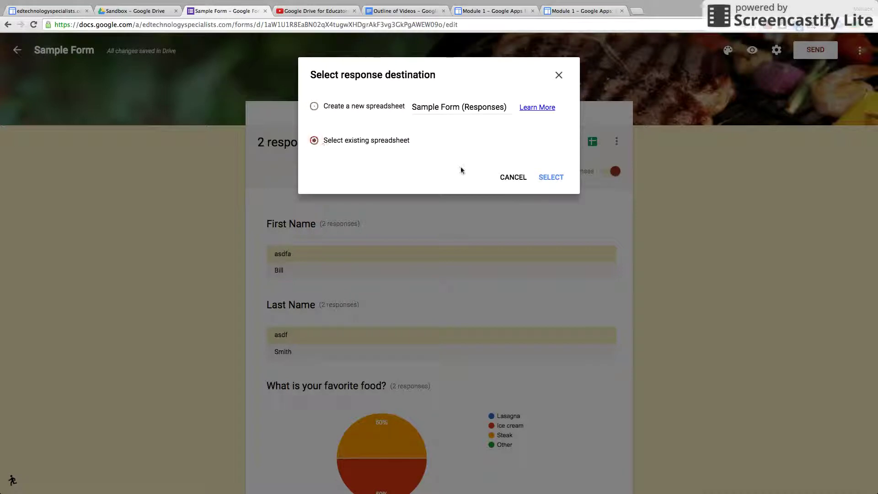
left_click(315, 106)
left_click(503, 177)
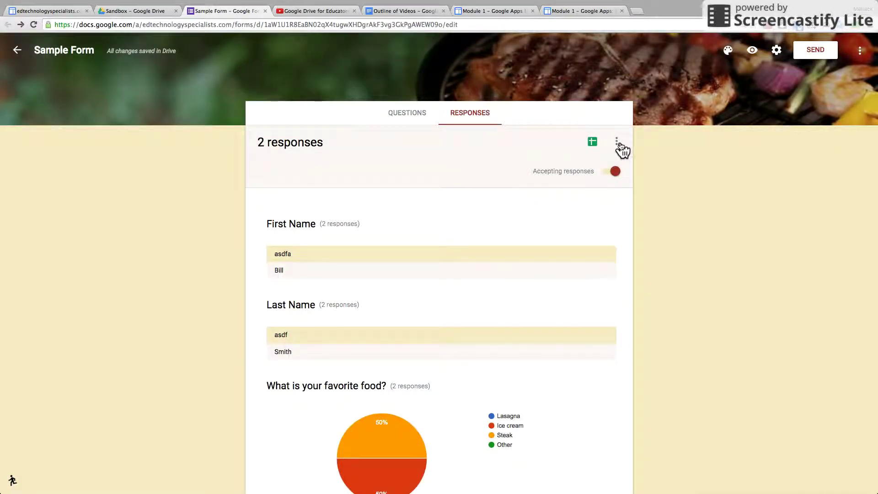
Create a new spreadsheet named Sample Form (Responses) as the form's response destination, and show the option for downloading responses as CSV
left_click(617, 143)
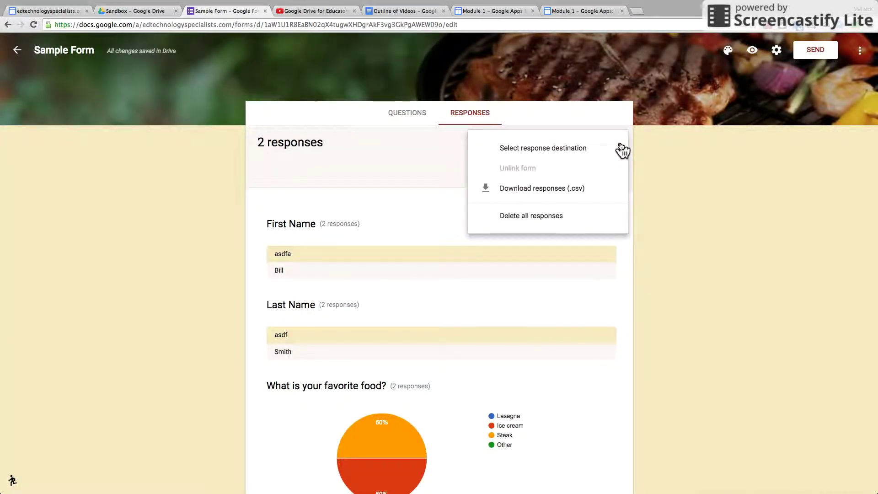
left_click(557, 149)
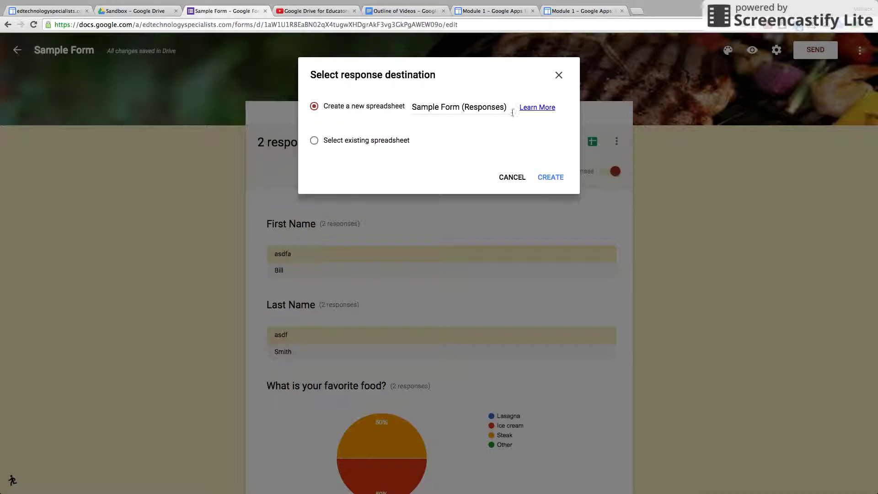
left_click(551, 177)
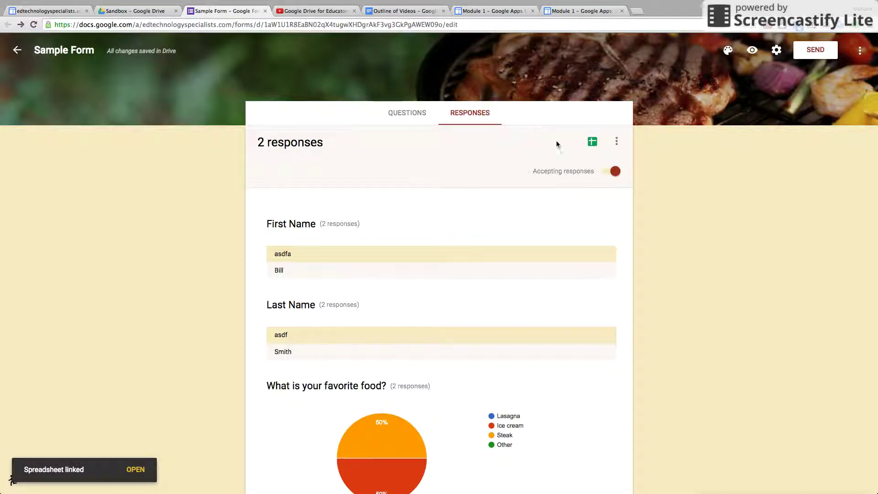
left_click(617, 142)
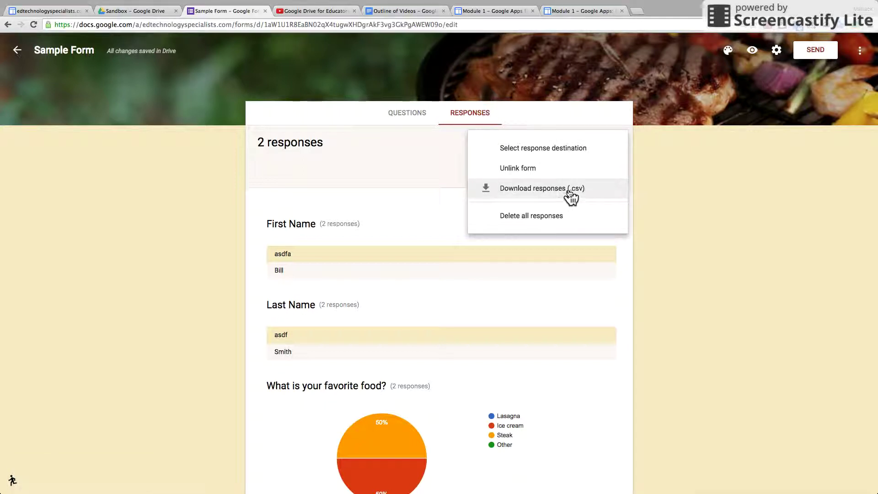
left_click(671, 172)
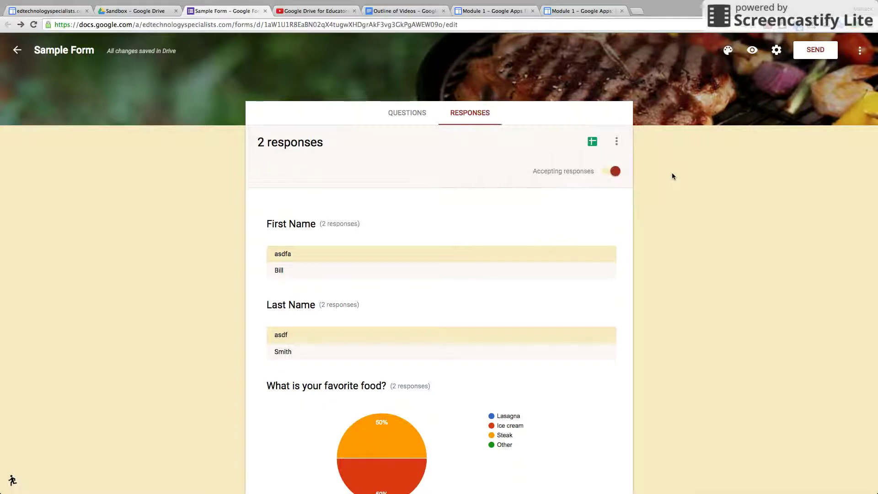
Open the Sample Form (Responses) spreadsheet from the Sandbox folder in Google Drive
left_click(137, 11)
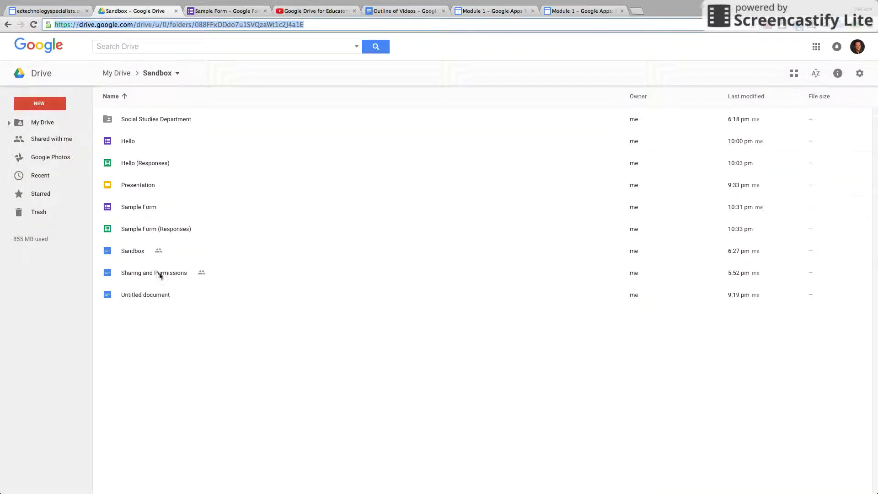
left_click(162, 230)
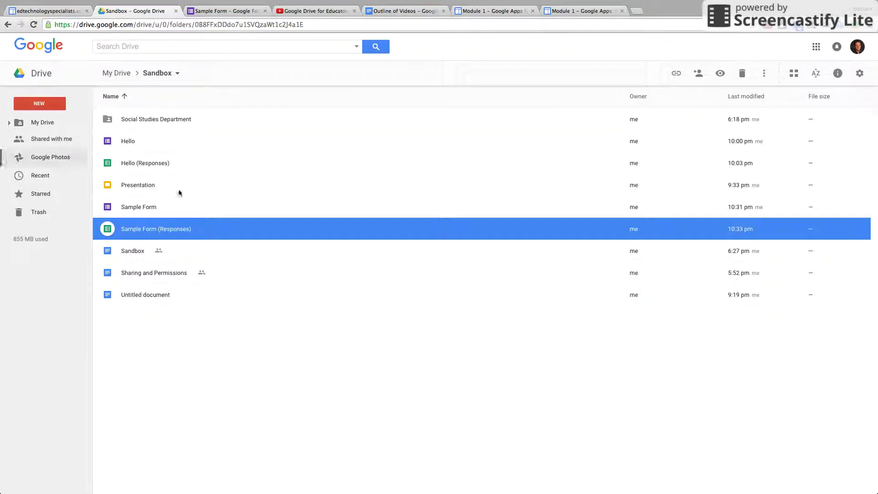
left_click(140, 213)
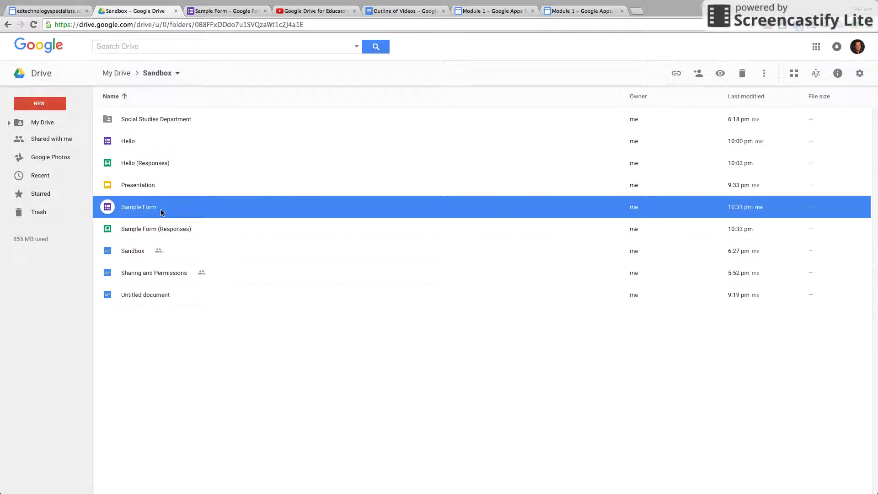
double_click(160, 233)
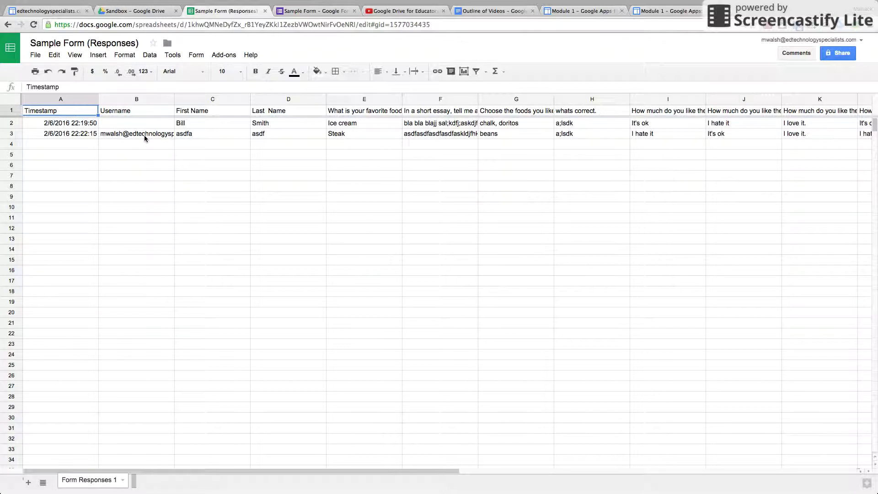
Inspect the first respondent's name and favorite food answers in row 2 of the response sheet
left_click(207, 126)
left_click(265, 124)
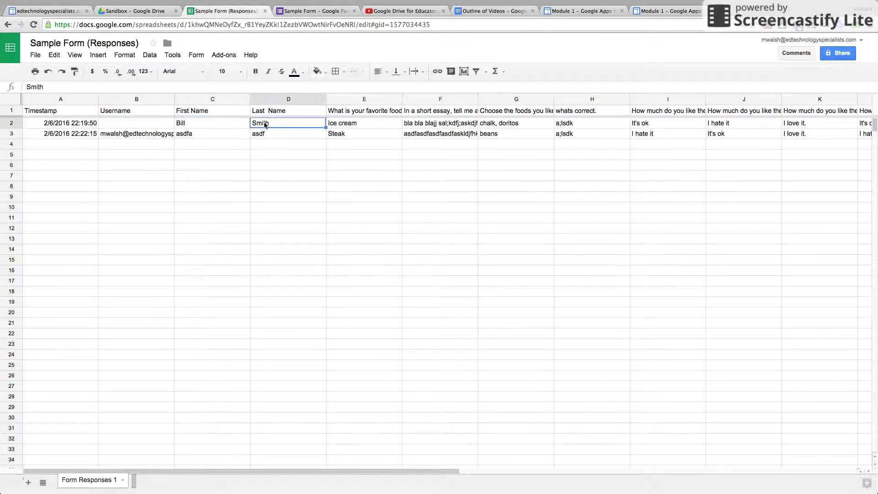
left_click(346, 124)
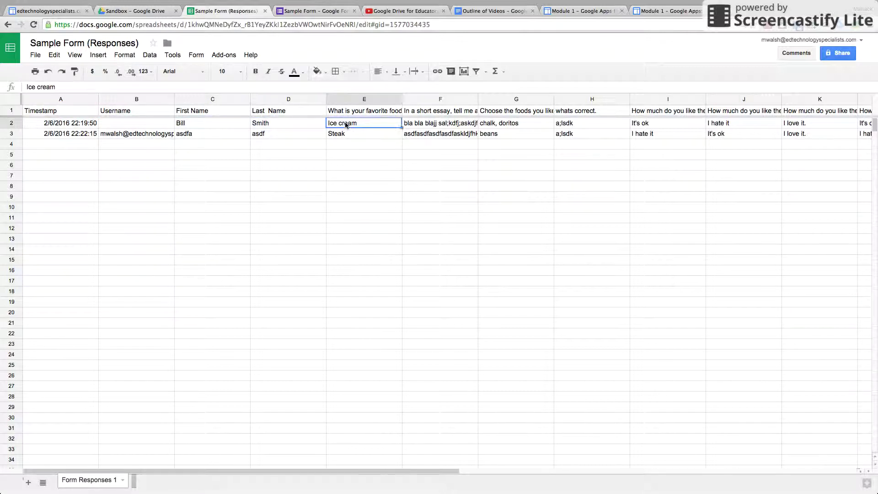
Wrap the text of the question headings in row 1 of the response sheet
left_click(11, 110)
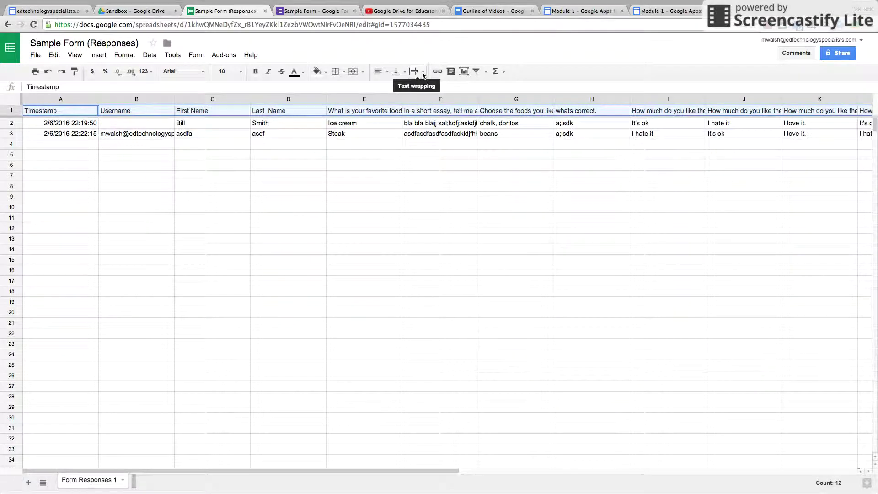
left_click(422, 72)
left_click(432, 89)
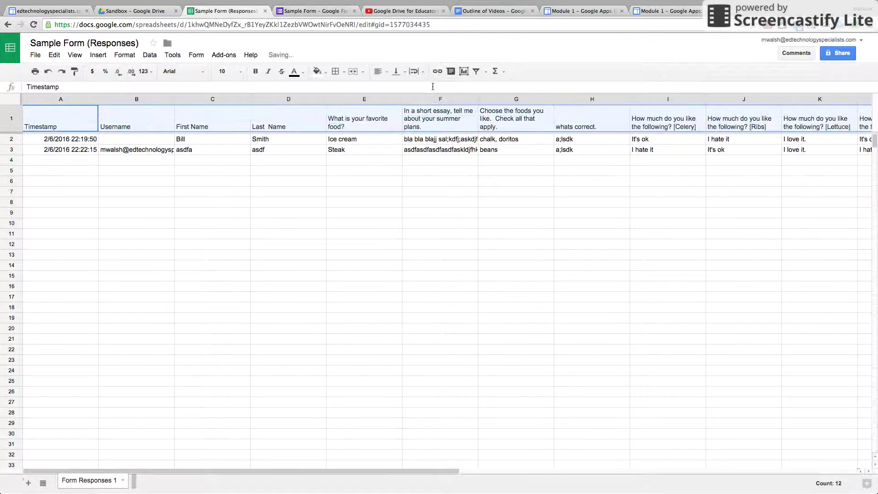
left_click(417, 240)
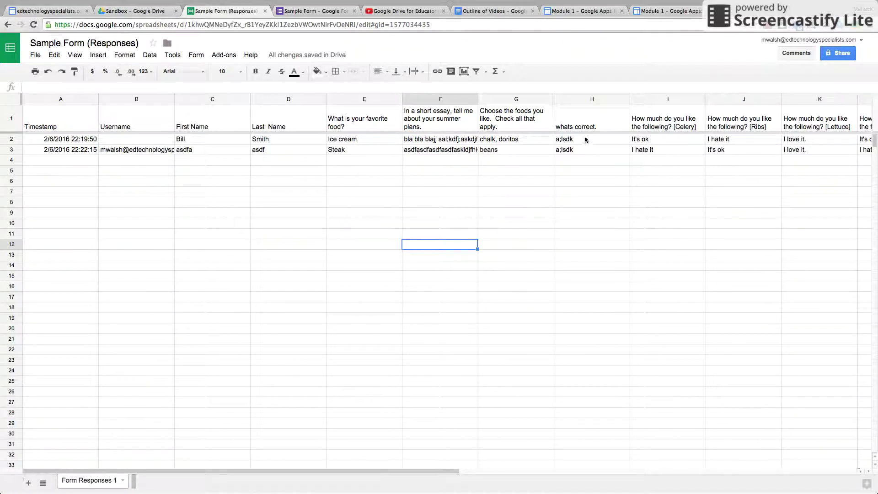
Examine the food rating columns for celery and ribs and the answers recorded in the response sheet
left_click(668, 126)
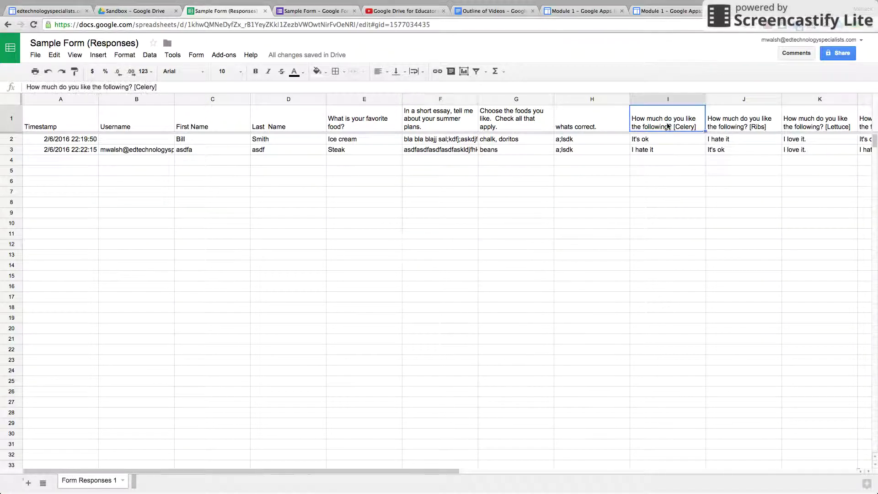
left_click(738, 121)
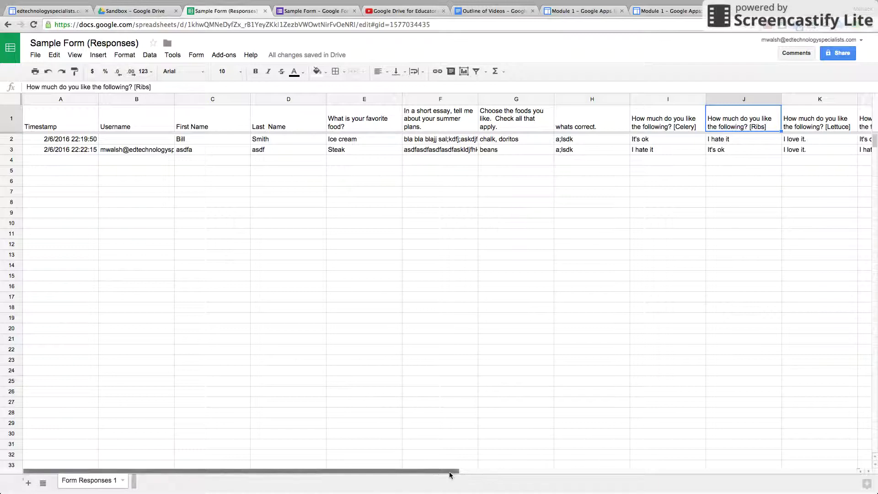
left_click_drag(450, 474, 470, 474)
left_click(582, 456)
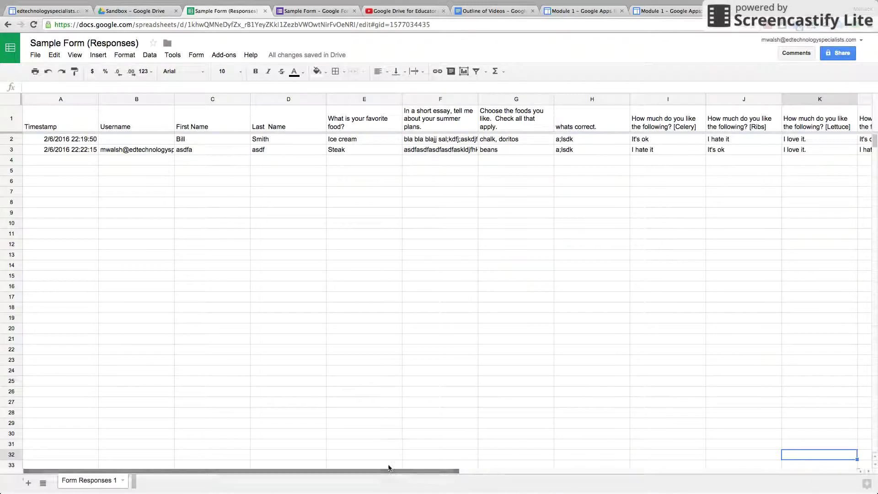
left_click(189, 140)
left_click(153, 183)
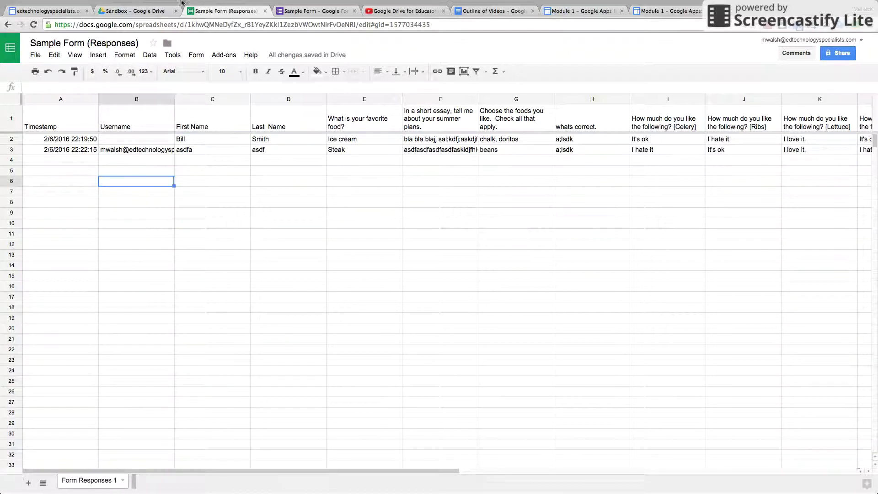
Switch back to the Sandbox folder in Google Drive and point out Sample Form and its separate responses spreadsheet
left_click(122, 21)
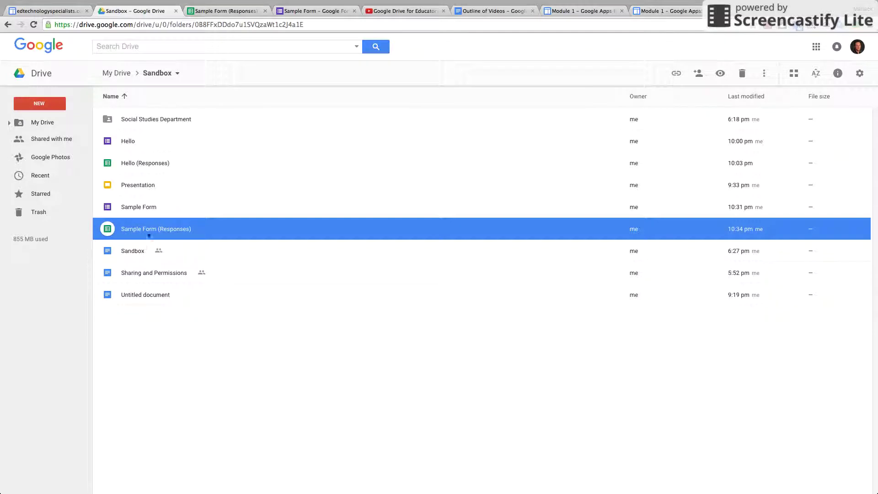
left_click(146, 205)
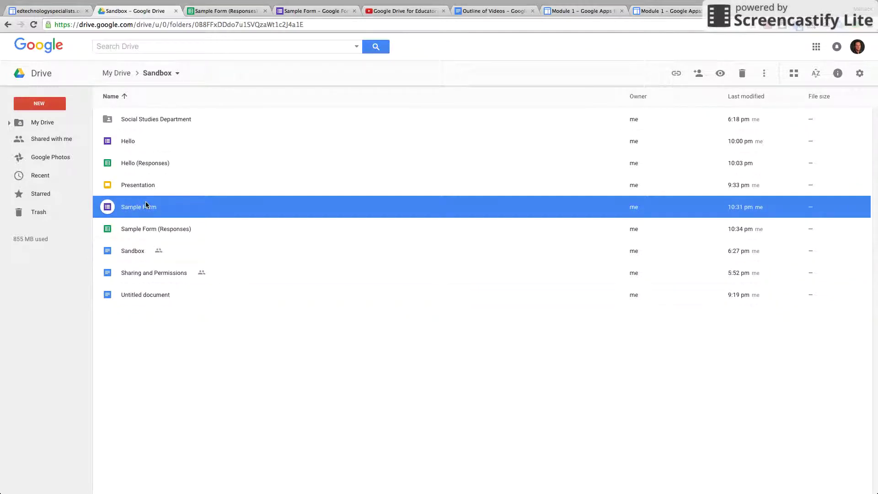
left_click(174, 234)
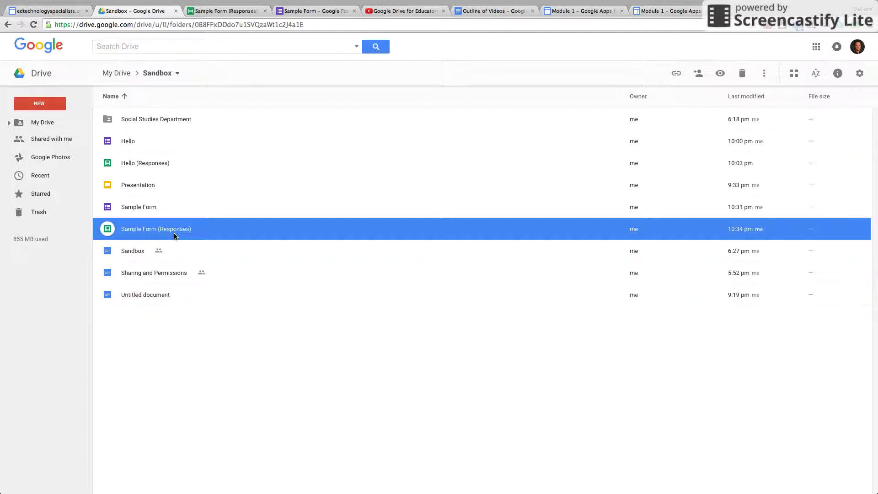
Return to the Sample Form editor and view the form's questions followed by its response summary
left_click(306, 21)
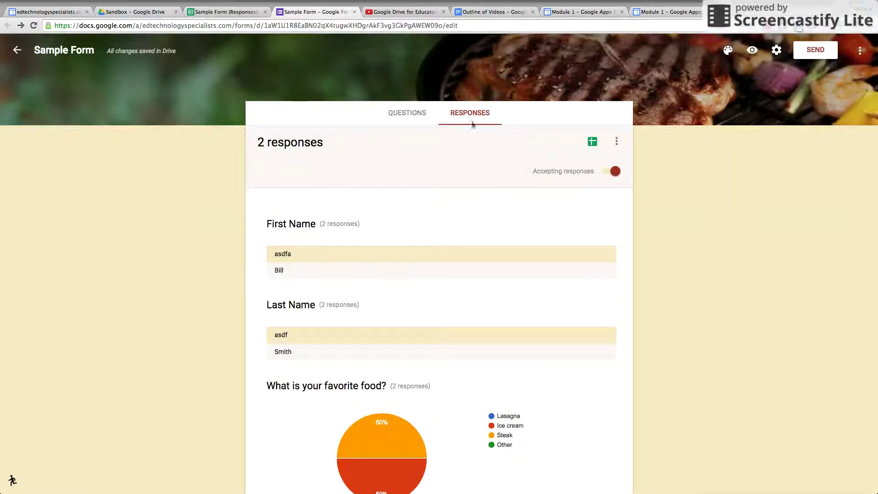
left_click(403, 118)
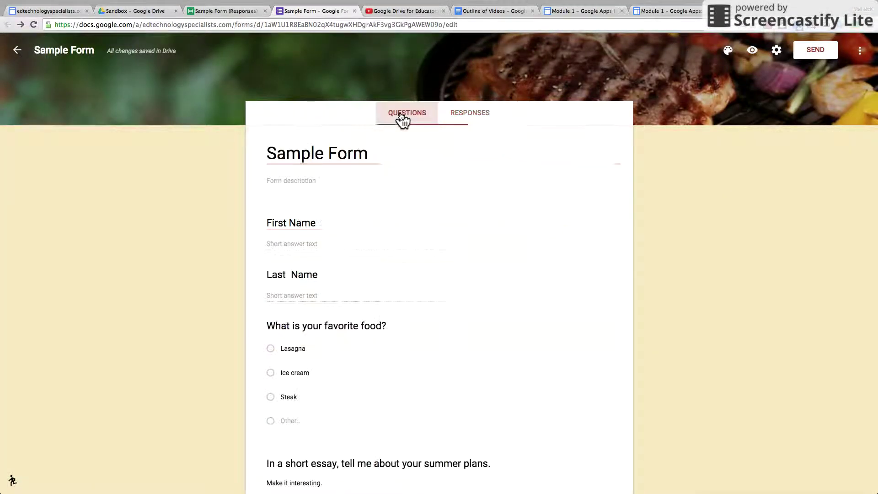
left_click(473, 117)
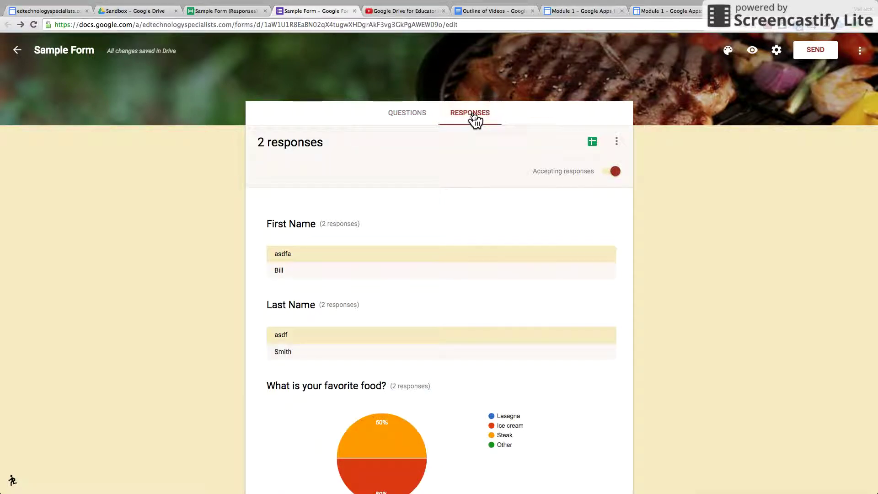
Check the form's response destination settings and close them without creating another spreadsheet
left_click(617, 142)
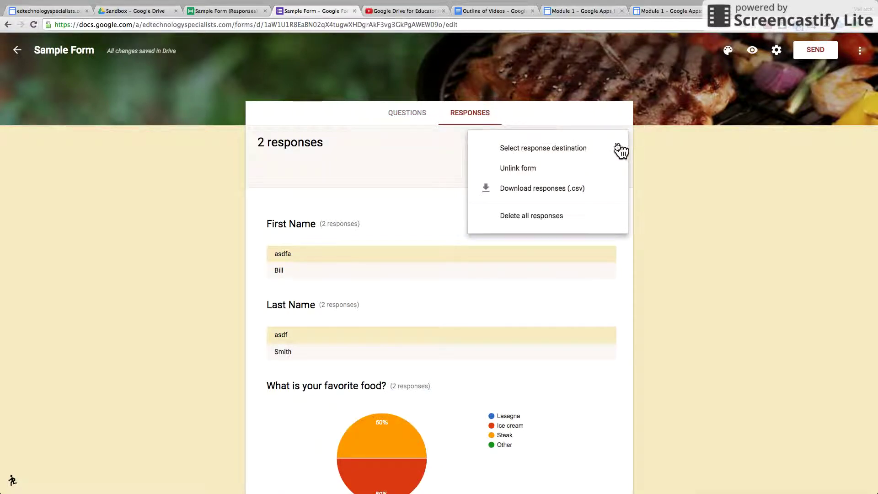
left_click(566, 148)
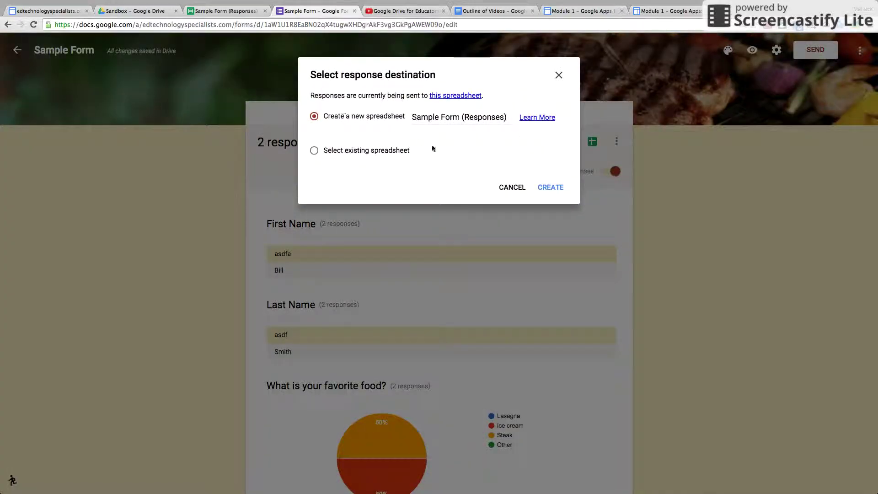
left_click(512, 187)
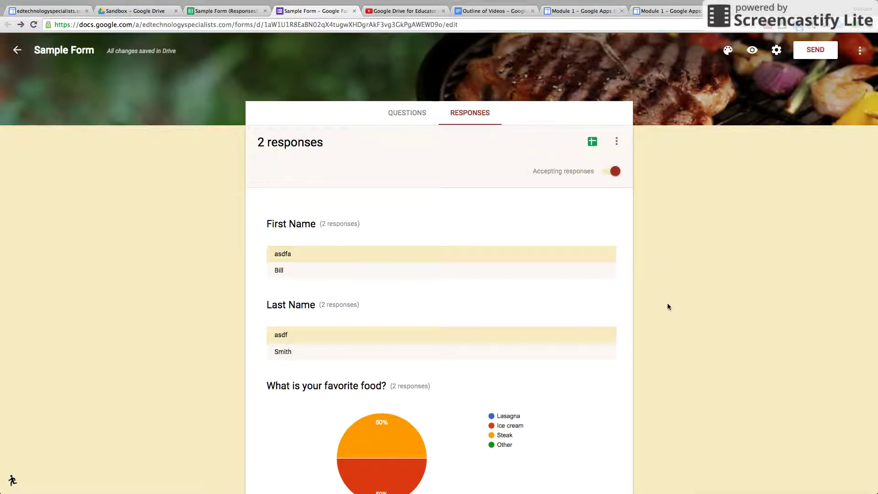
Look through the response summary's essay answers and charts, and return to the beginning of the summary
scroll(664, 349, "down", 14)
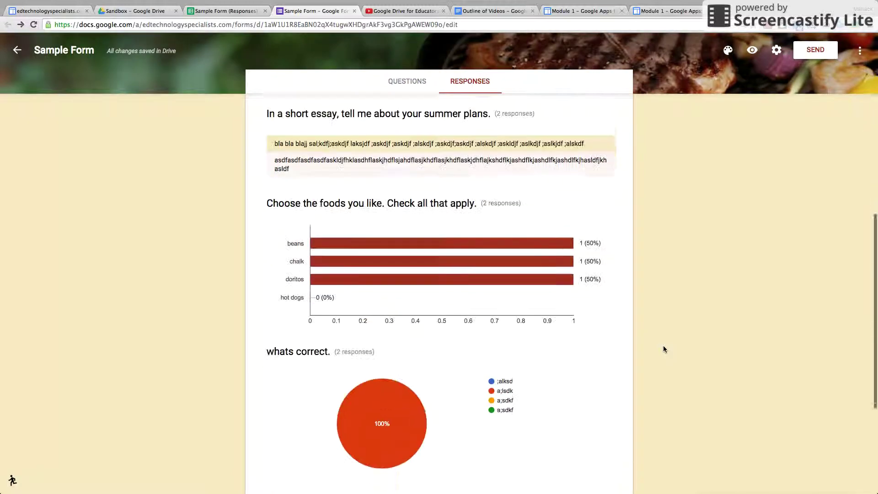
scroll(664, 349, "up", 15)
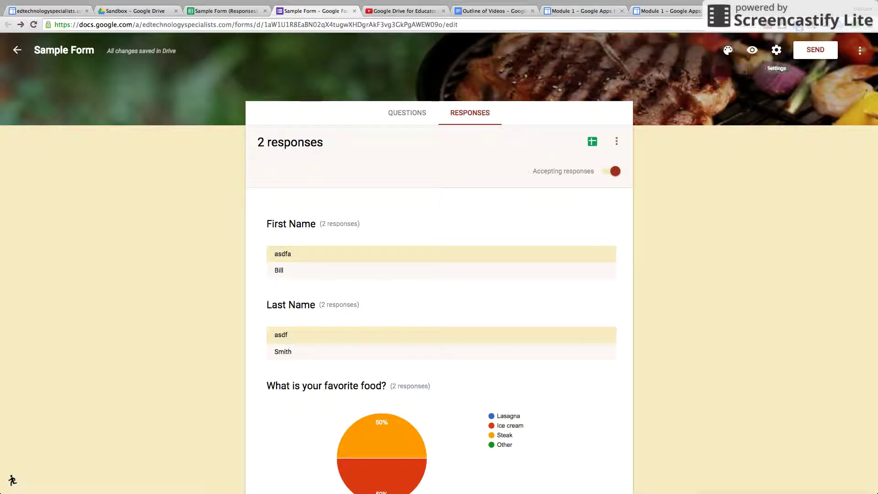
left_click(768, 25)
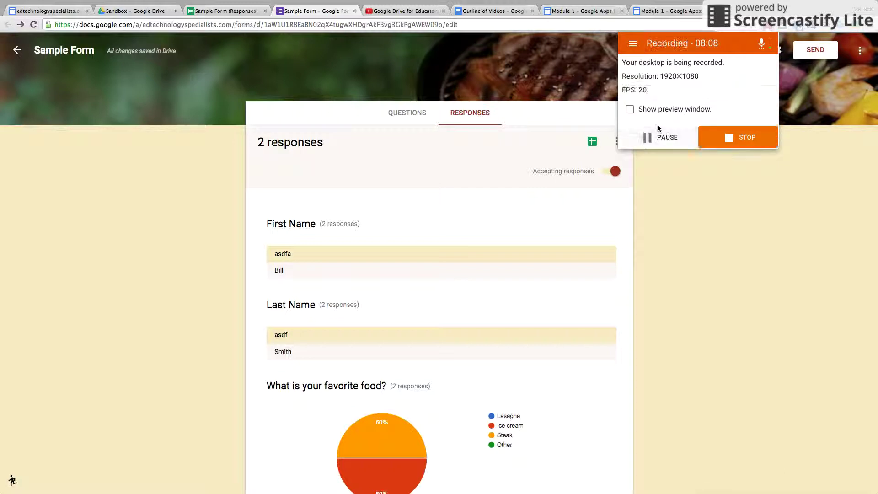
left_click(711, 209)
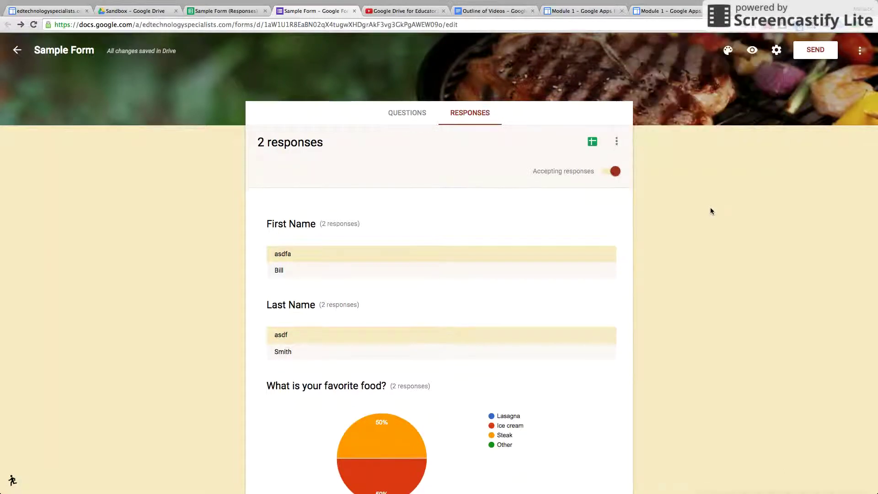
Review the form's questions and sending options without sending it, and reopen the response summary to view its bar and pie charts
left_click(409, 117)
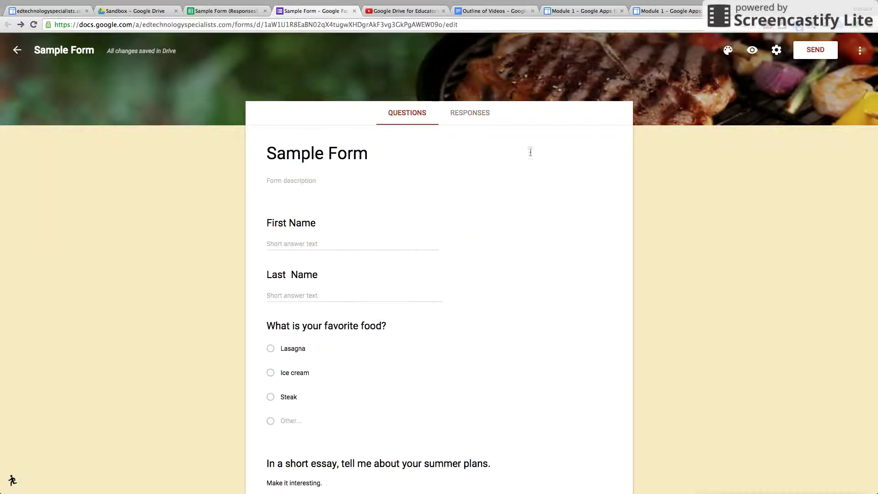
left_click(815, 50)
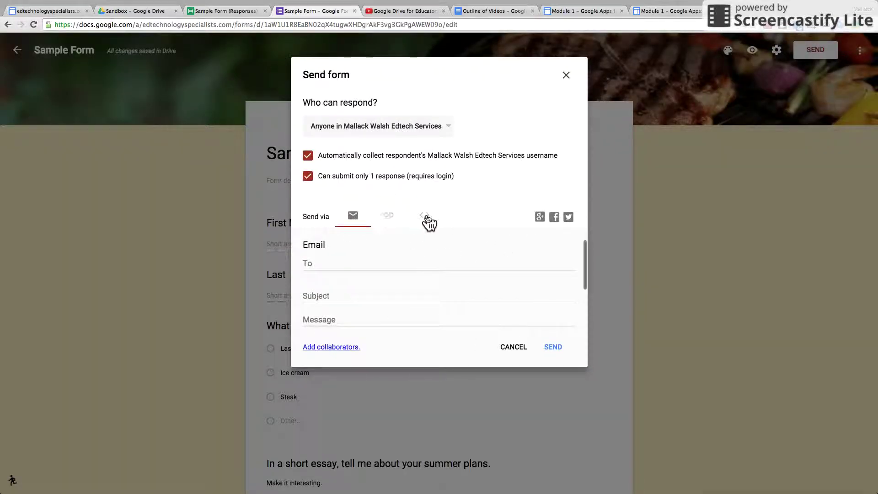
left_click(514, 347)
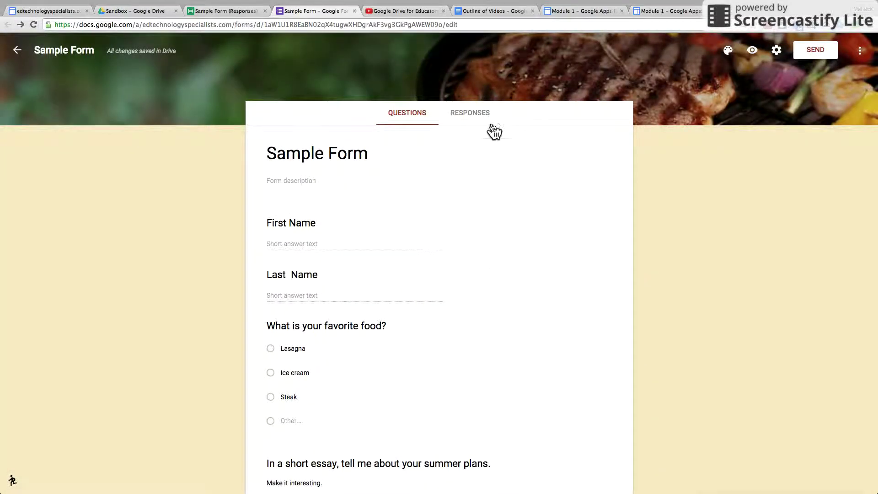
left_click(478, 115)
scroll(575, 319, "down", 15)
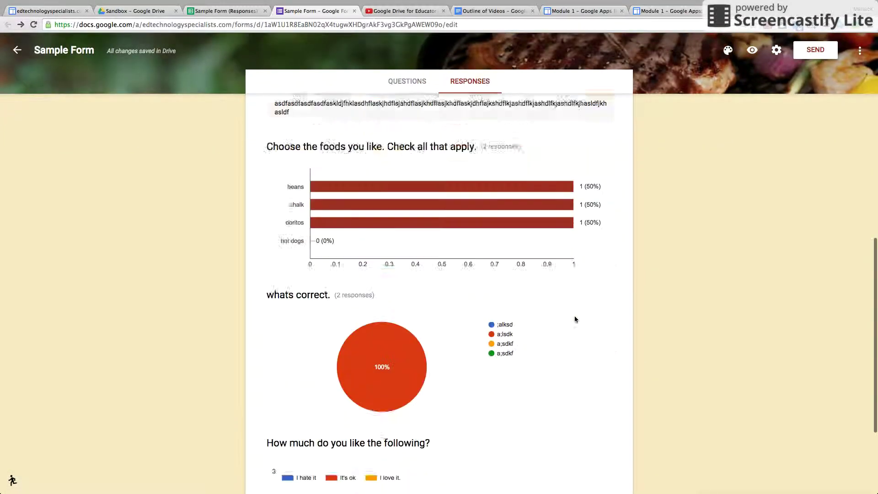
Return to the beginning of the response summary, view the response destination options, and cancel them without creating a new spreadsheet
scroll(574, 319, "up", 15)
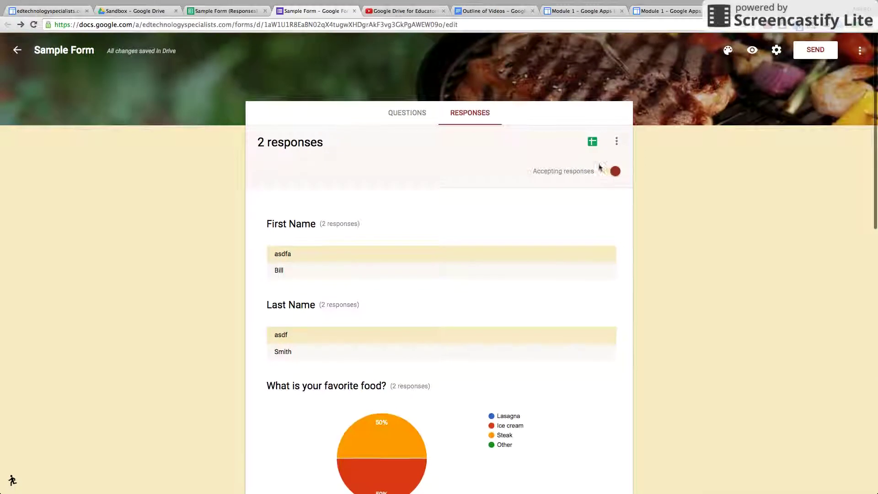
left_click(616, 142)
left_click(567, 157)
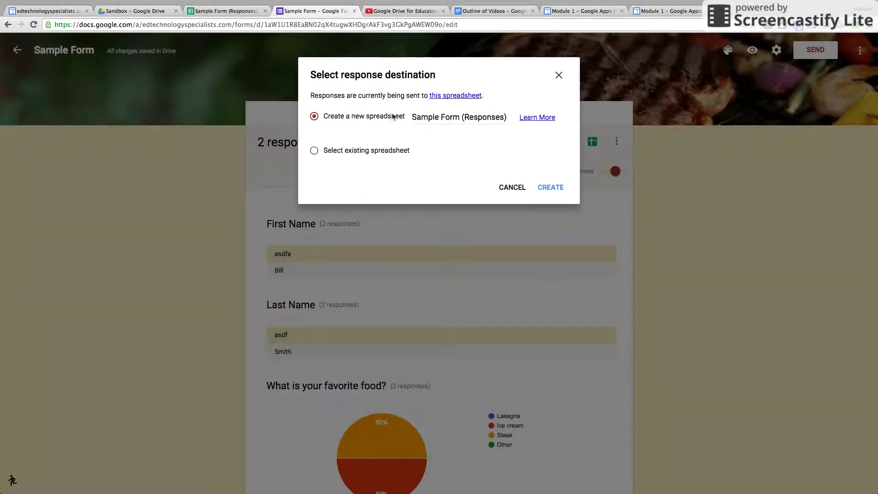
left_click(514, 187)
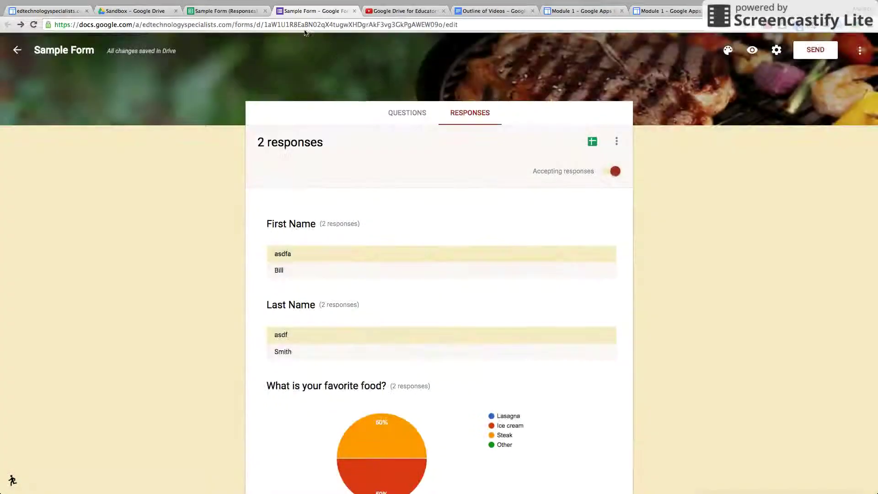
Look across the answer columns of the Sample Form (Responses) spreadsheet and view its Flubaroo add-on options without enabling the add-on
left_click(214, 11)
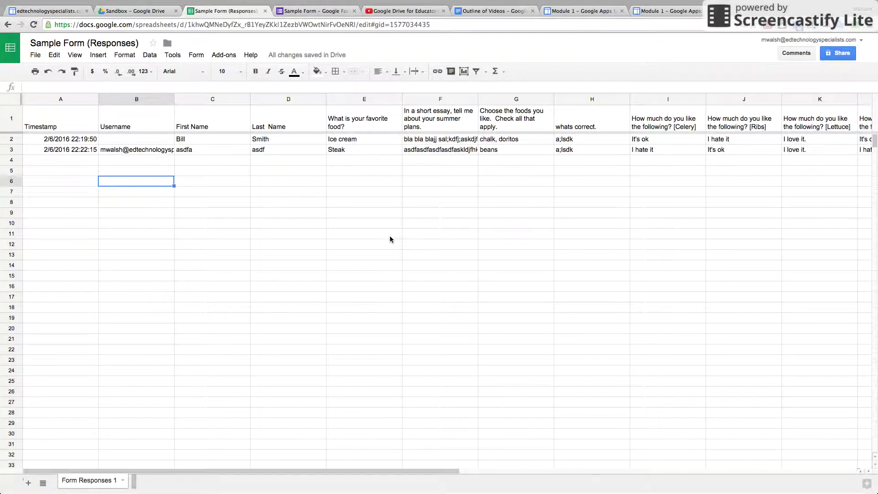
scroll(390, 236, "right", 15)
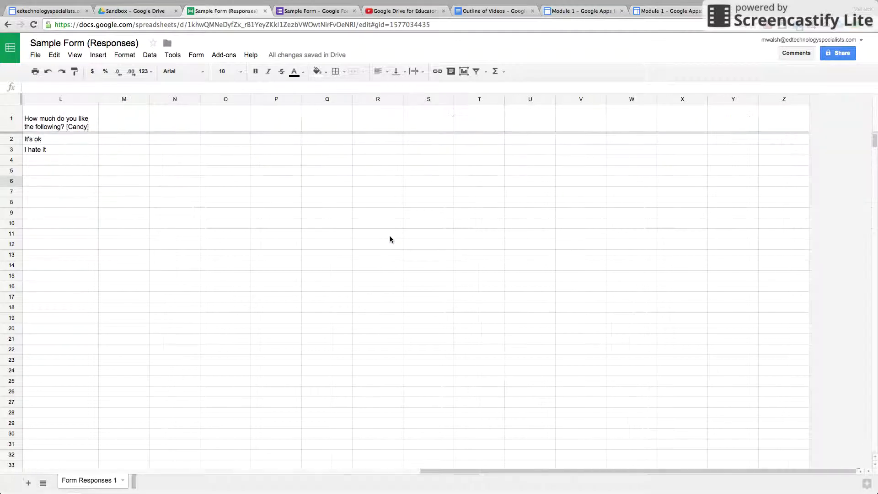
scroll(390, 236, "left", 15)
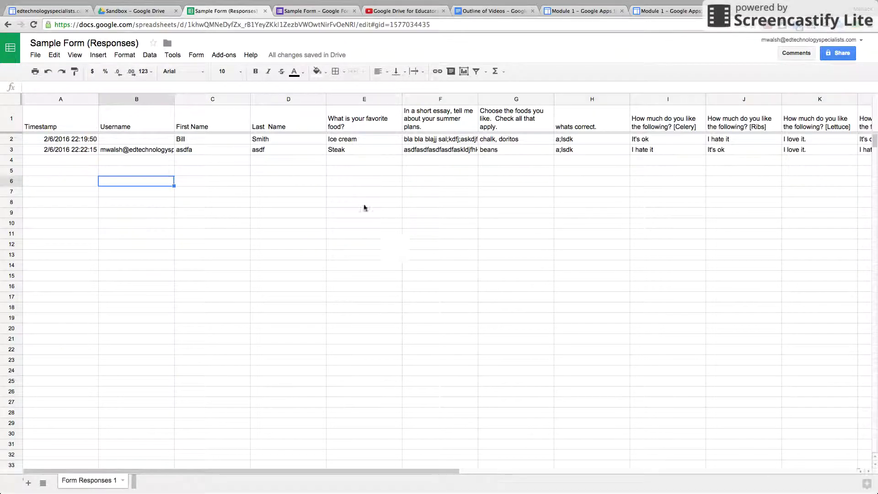
left_click(224, 56)
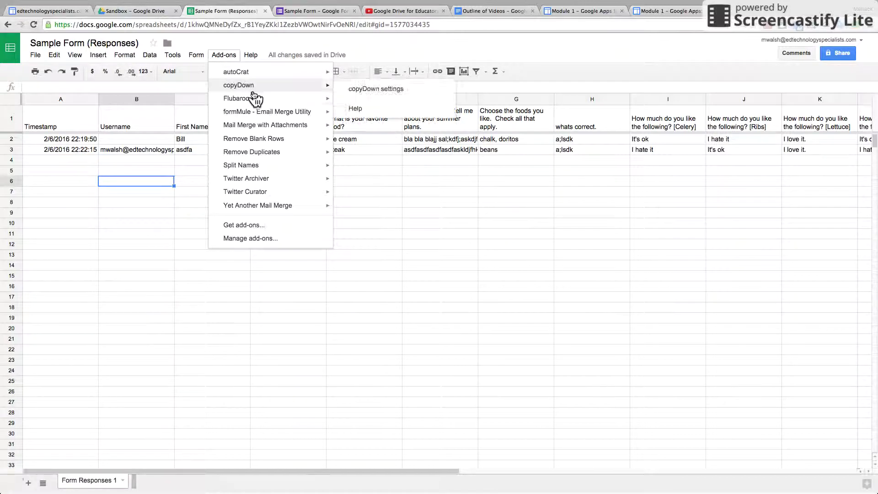
mouse_move(253, 98)
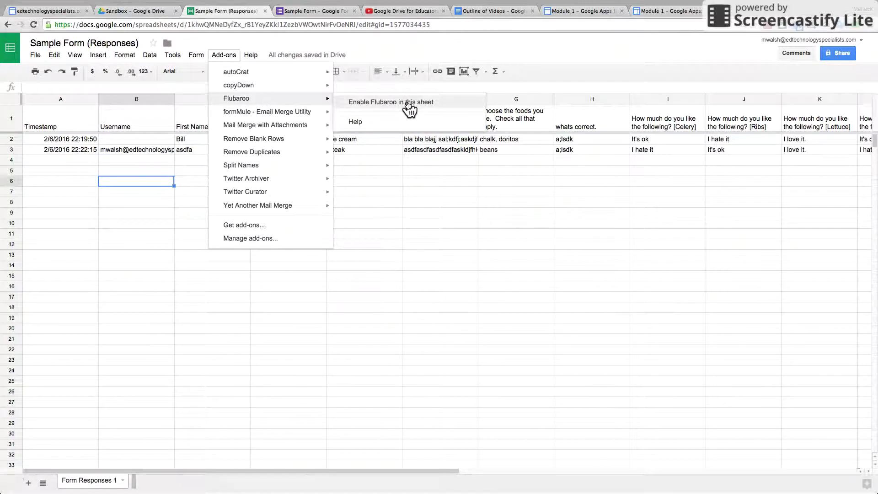
left_click(362, 289)
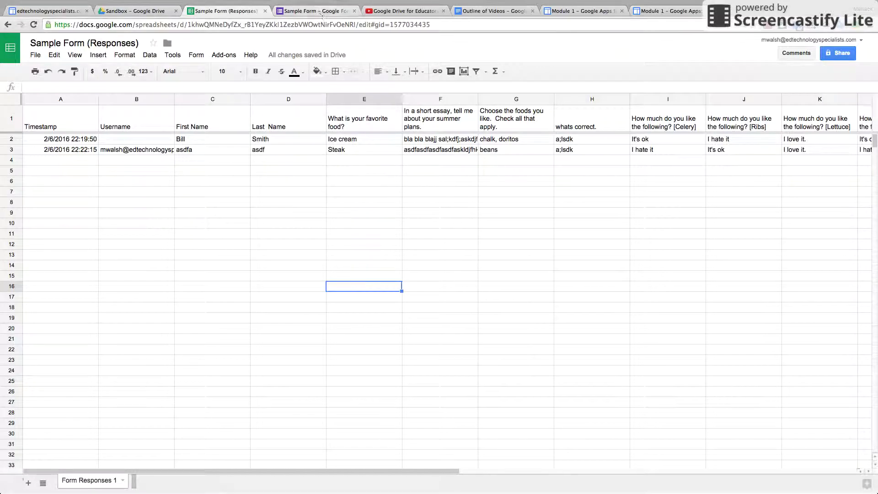
Return to the Sample Form editor and review the collaborator sharing settings without inviting anyone
left_click(669, 137)
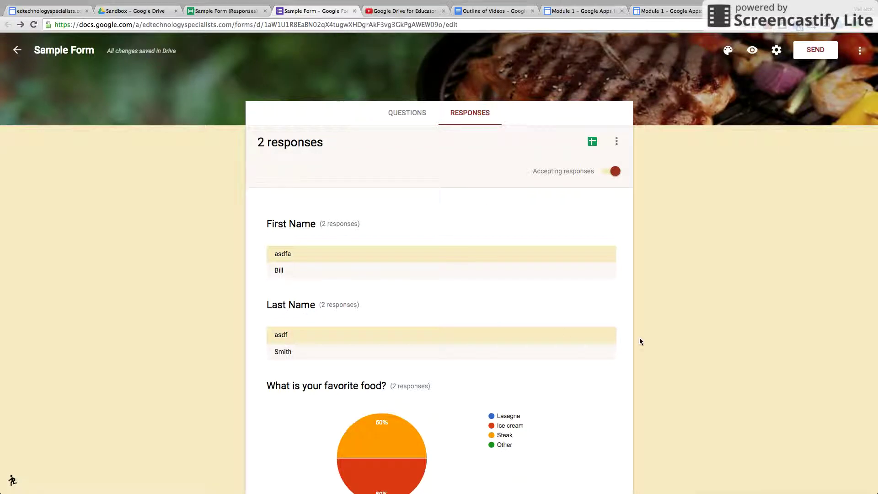
left_click(861, 51)
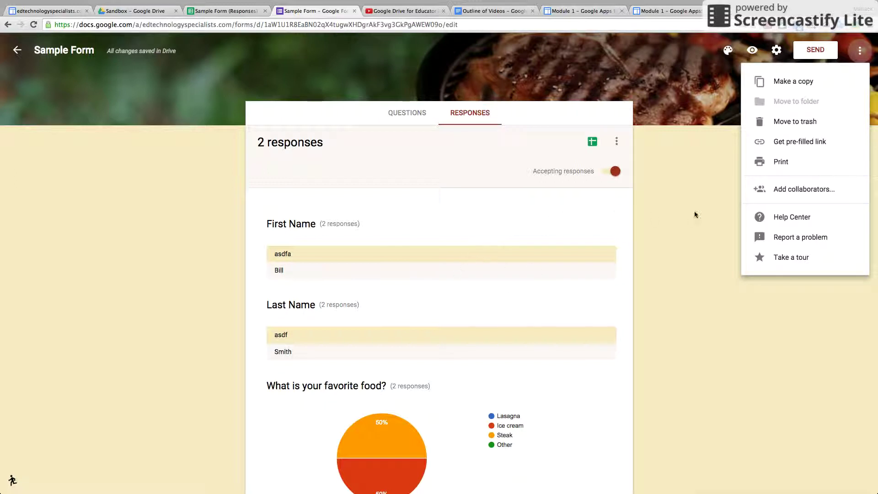
left_click(805, 191)
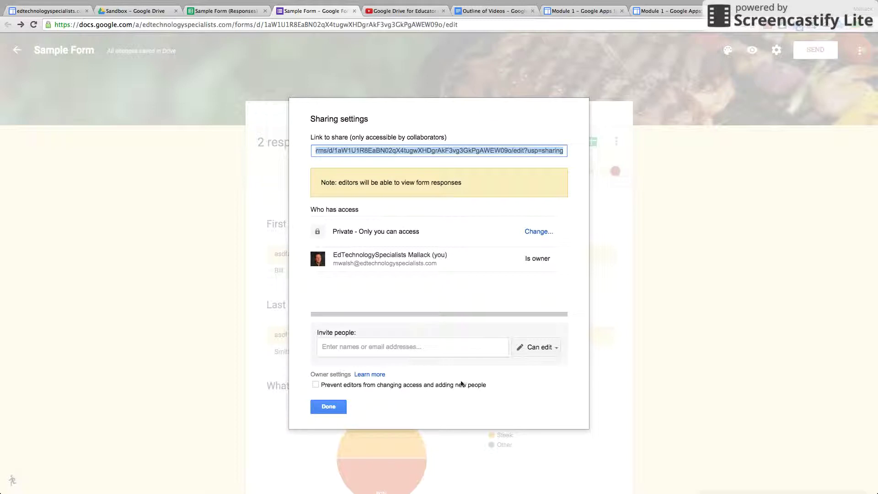
left_click(328, 408)
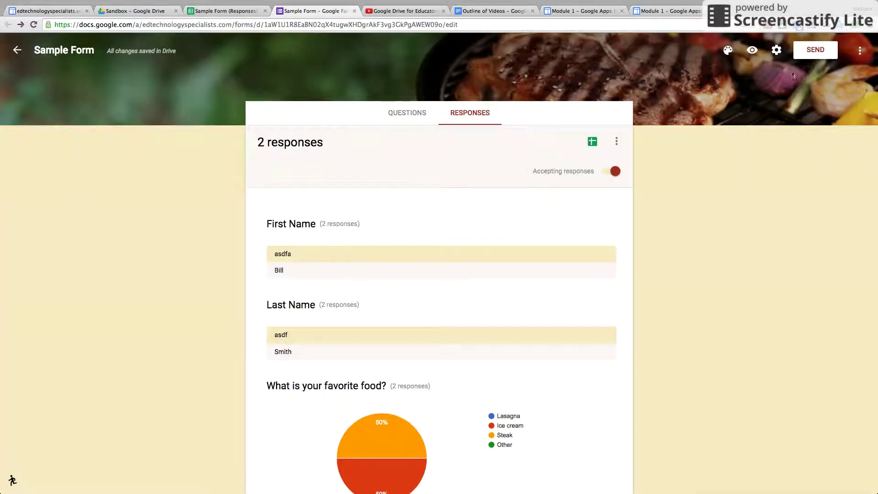
left_click(860, 50)
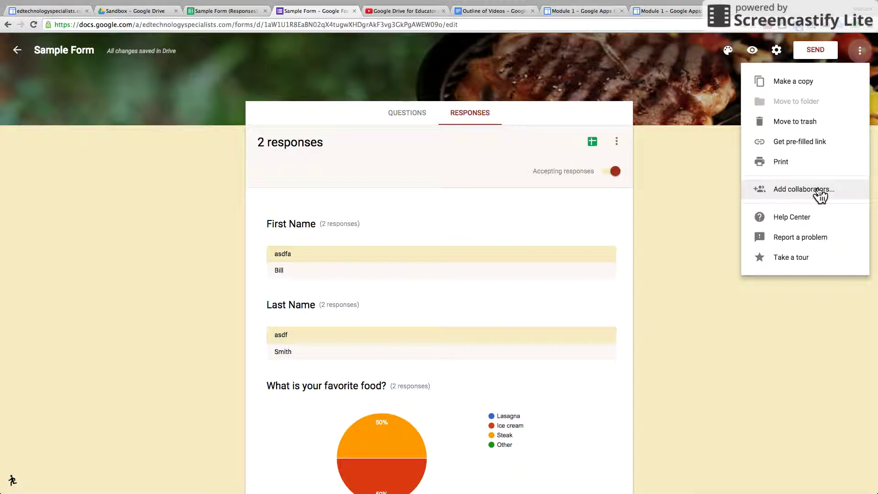
left_click(709, 219)
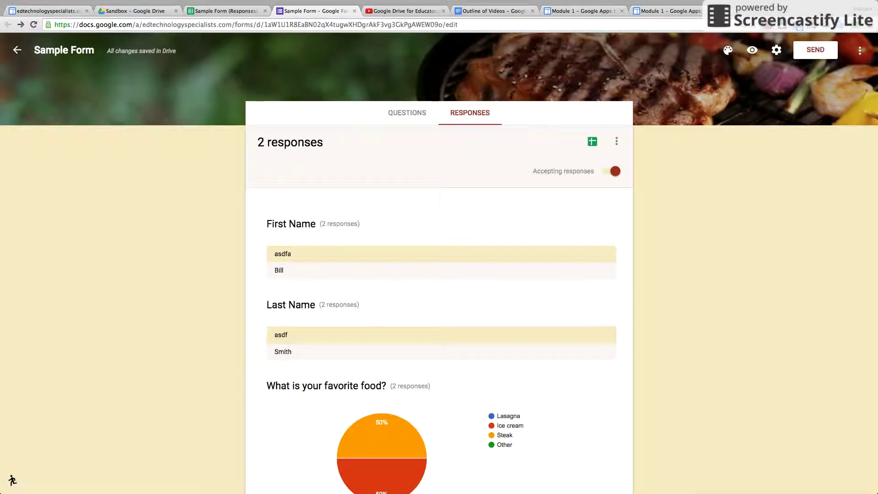
left_click(768, 26)
left_click(663, 141)
left_click(677, 238)
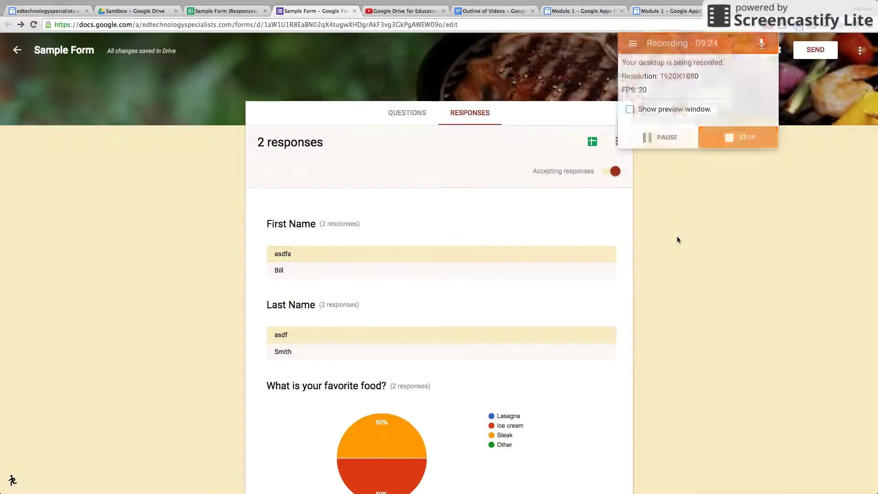
Look through the response summary's answers and charts, and review the form's questions from the title down and back
scroll(687, 351, "down", 5)
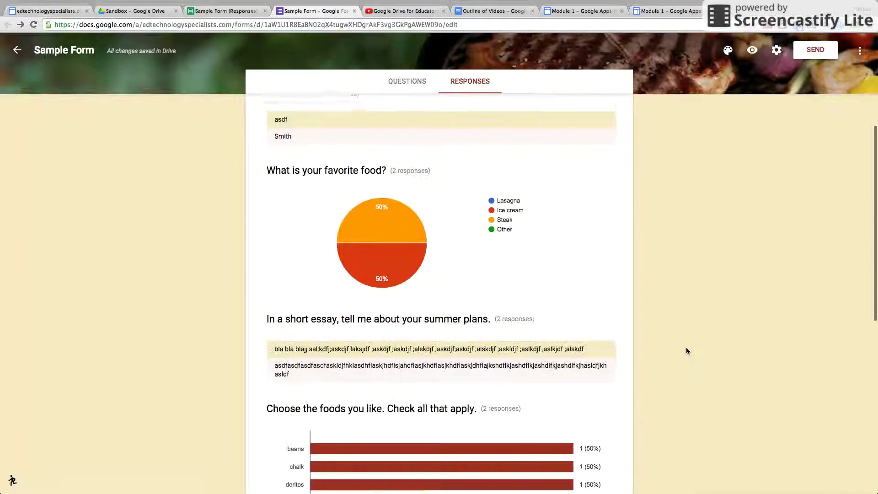
scroll(686, 351, "down", 10)
scroll(687, 351, "up", 20)
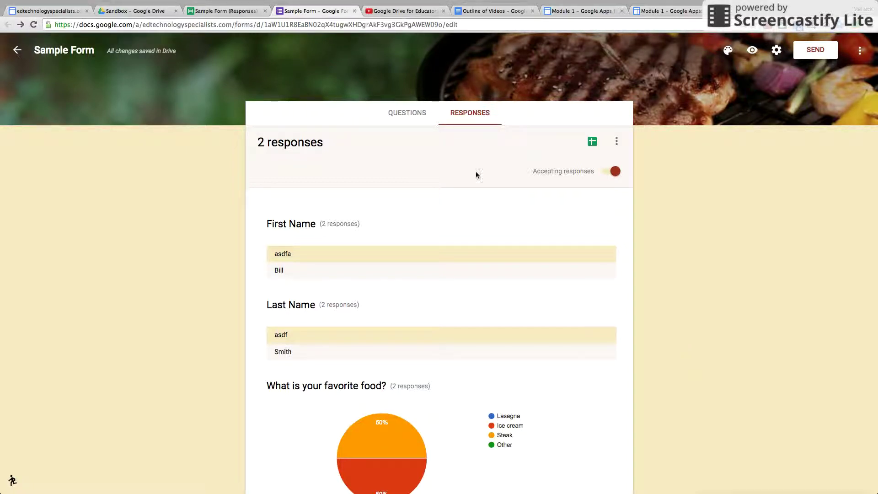
left_click(410, 115)
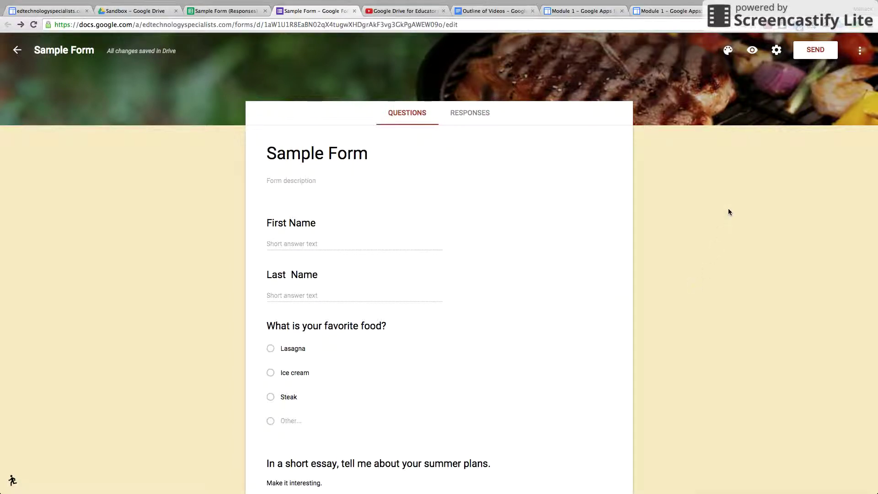
scroll(567, 317, "down", 10)
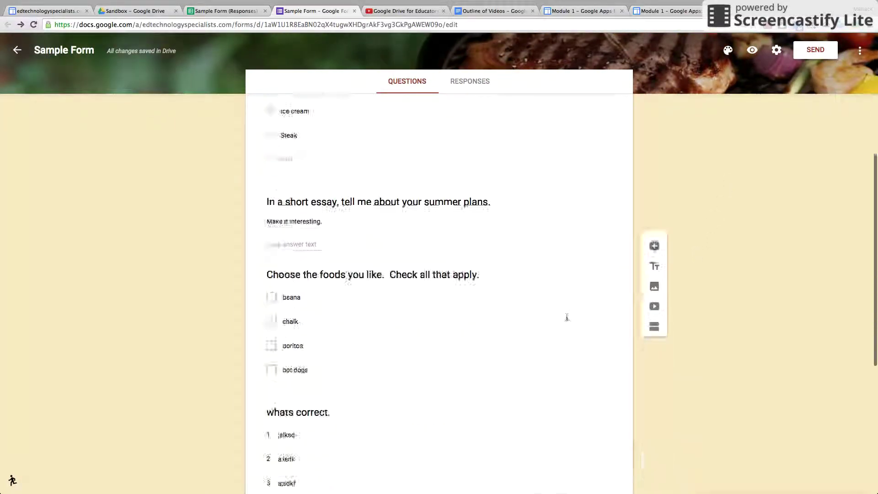
scroll(567, 317, "up", 10)
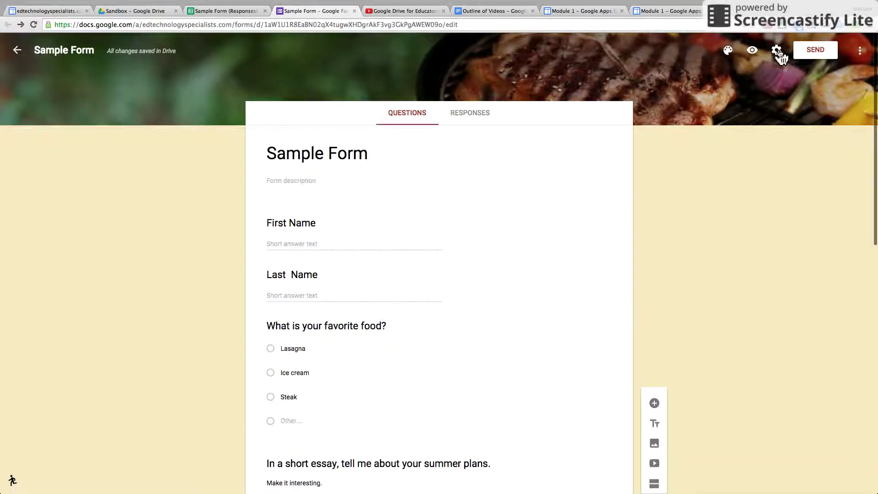